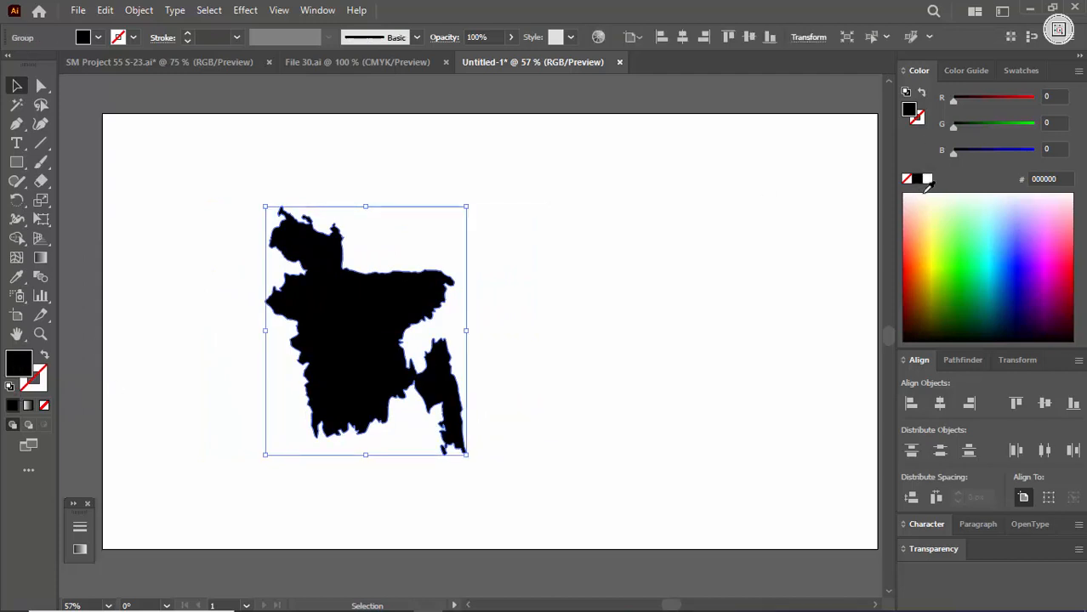
- Apply the 3D Extrude & Bevel effect to the black map shape with the Isometric Top rotation preset
{"action": "left_click", "coordinate": [667, 247]}
{"action": "left_click", "coordinate": [346, 330]}
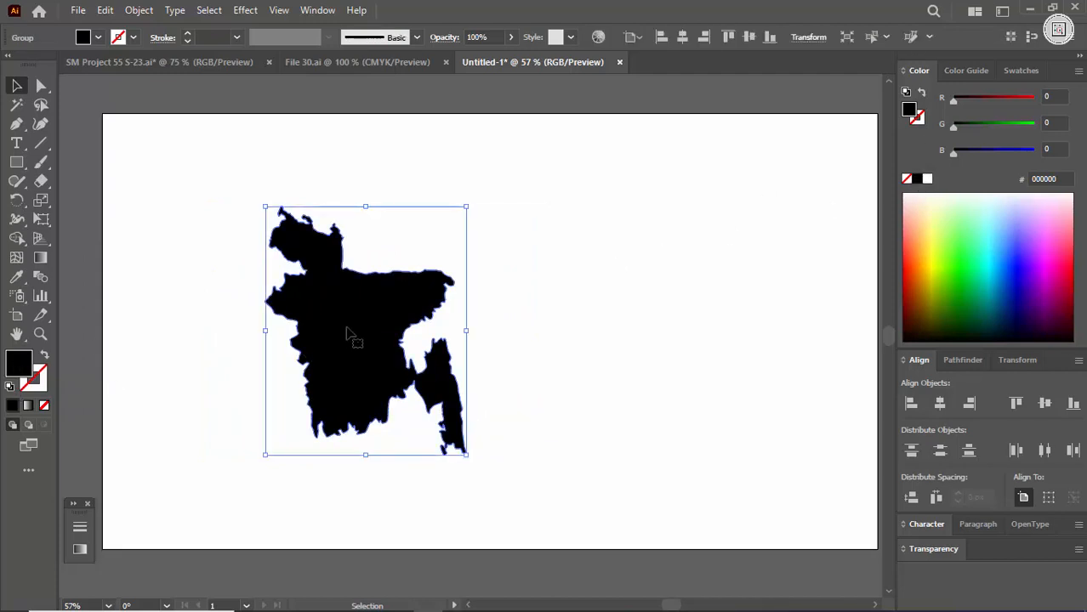
{"action": "left_click", "coordinate": [251, 11]}
{"action": "mouse_move", "coordinate": [304, 101]}
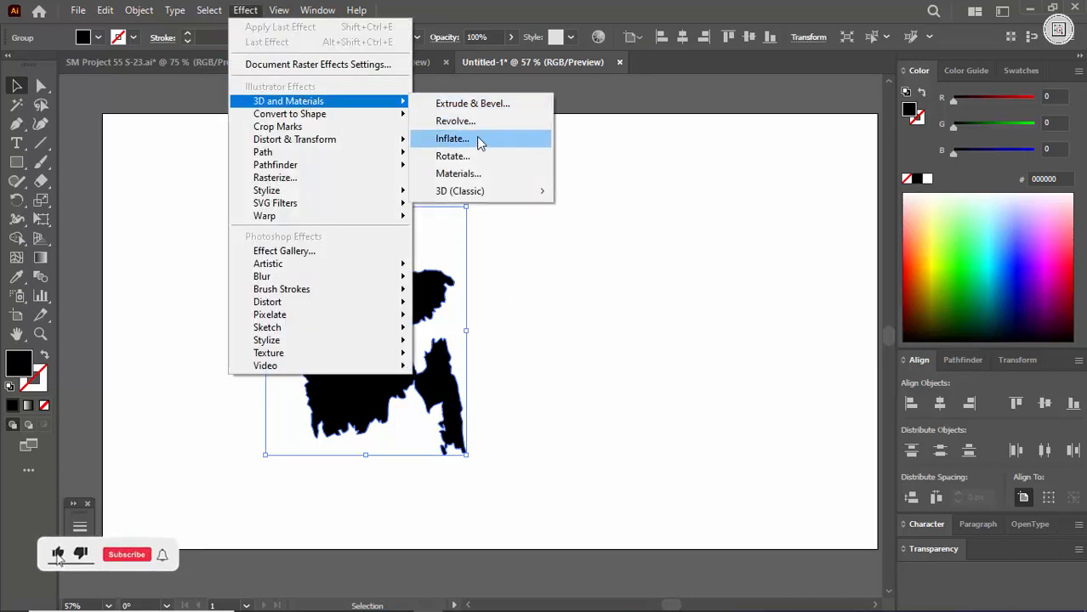
{"action": "left_click", "coordinate": [483, 103]}
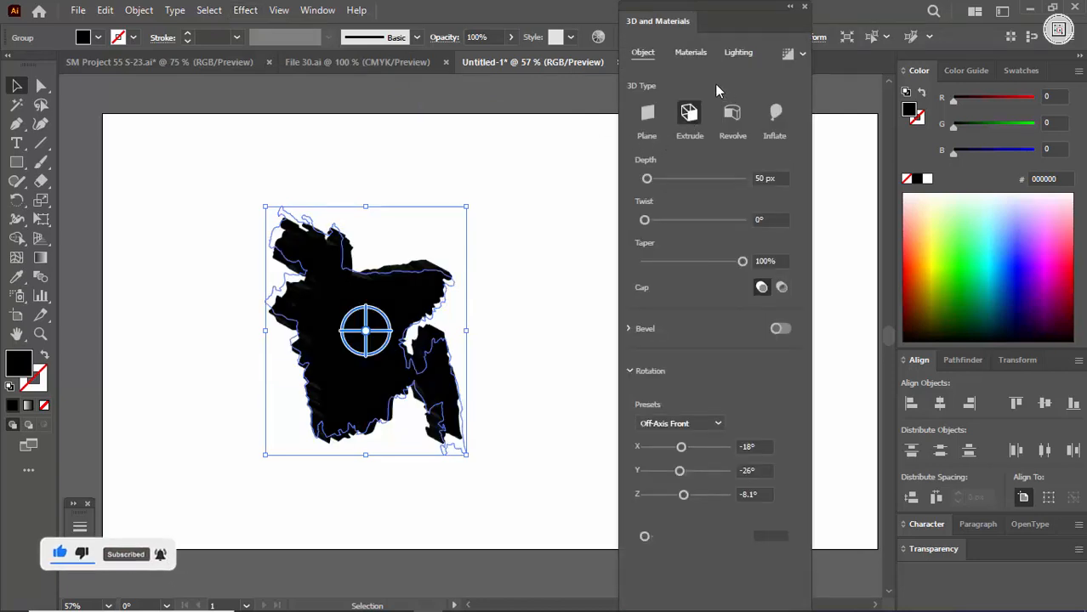
{"action": "left_click", "coordinate": [702, 308]}
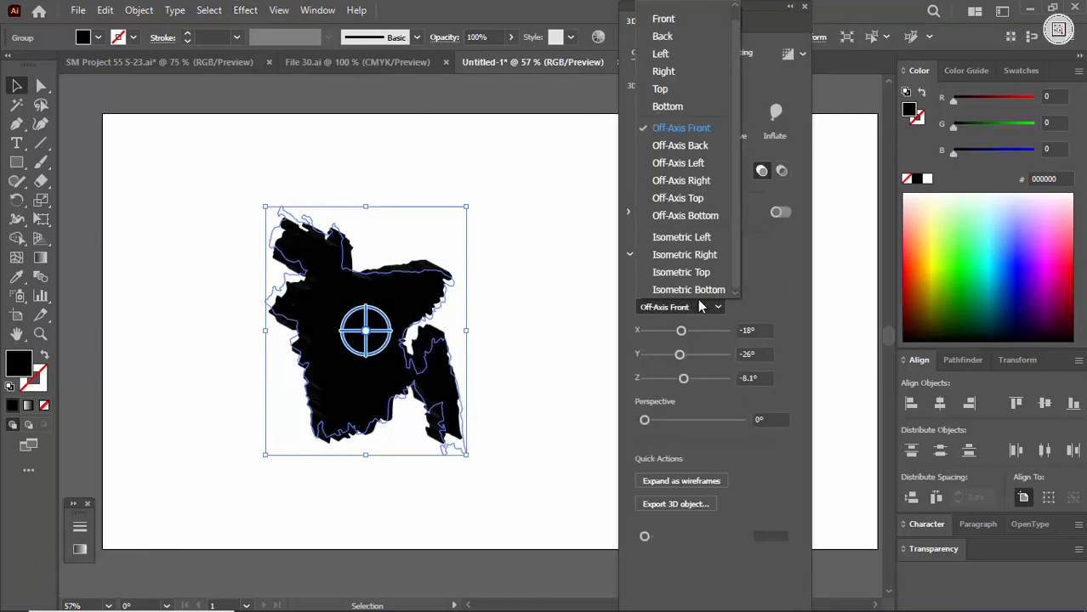
{"action": "left_click", "coordinate": [713, 274]}
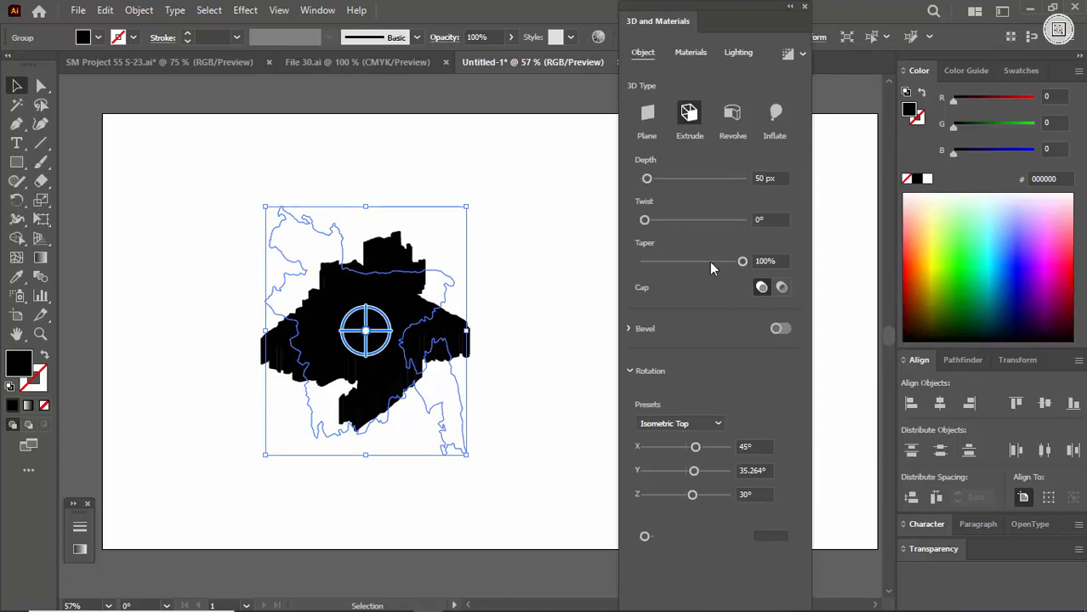
- Set the map's default material to a roughness of 0.3 and a metallic value of 0.07
{"action": "left_click", "coordinate": [691, 53]}
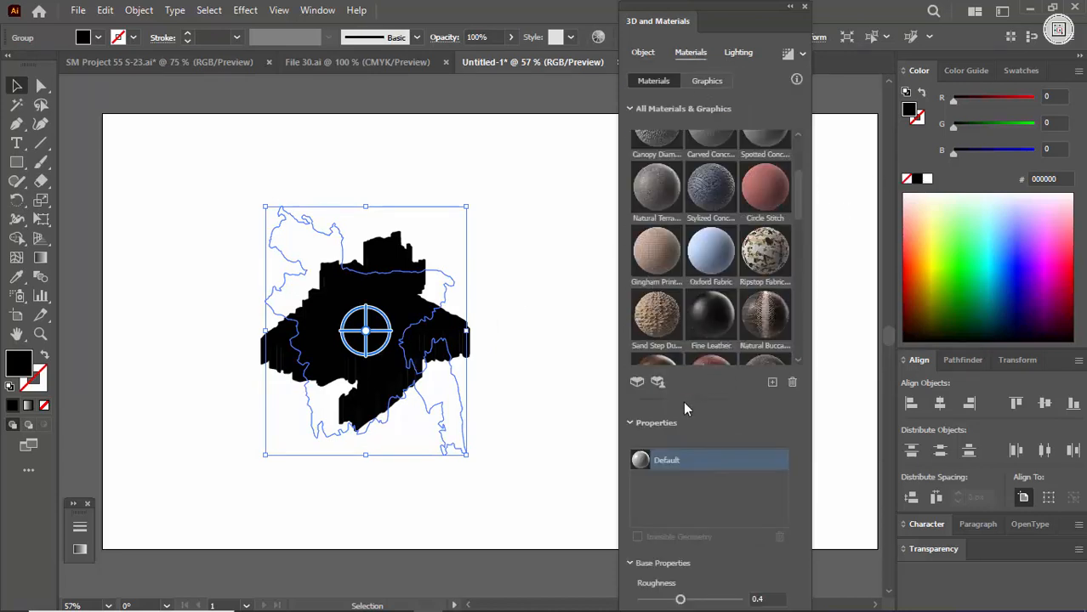
{"action": "left_click", "coordinate": [630, 108]}
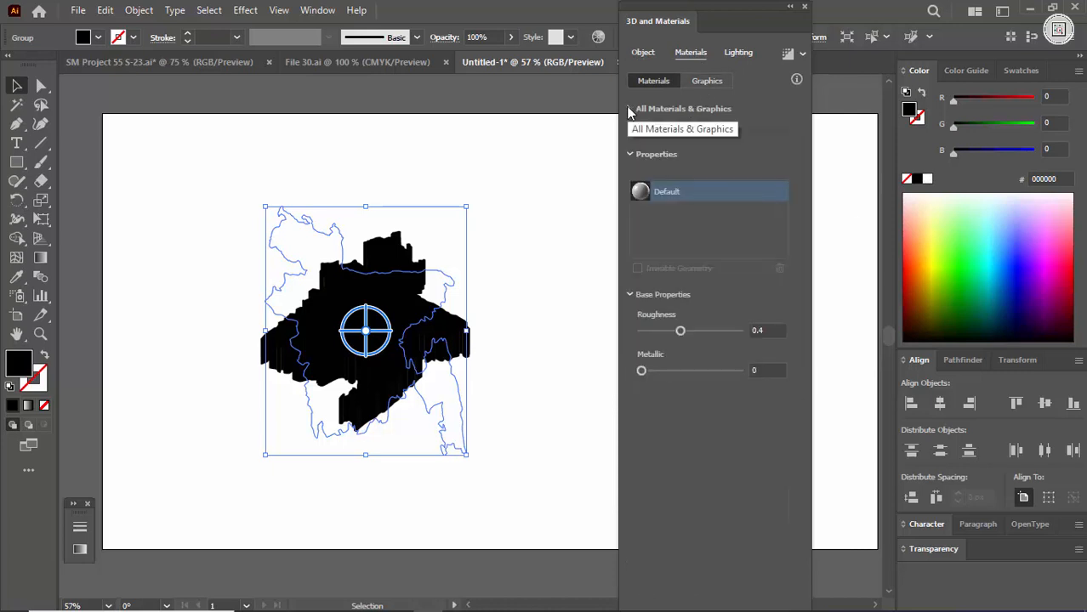
{"action": "type", "text": ".3"}
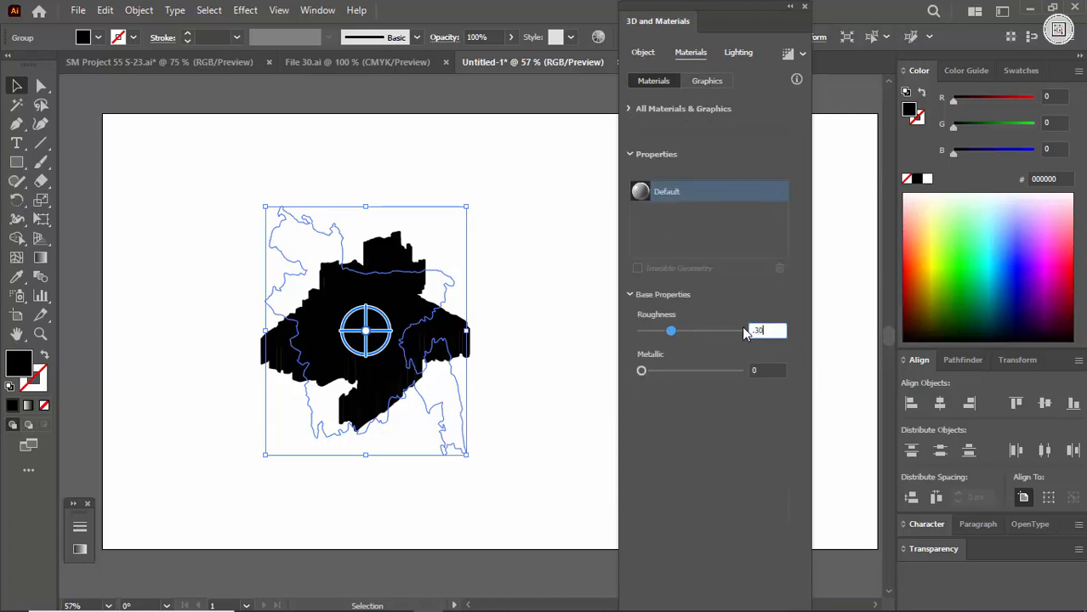
{"action": "key", "text": "Tab"}
{"action": "type", "text": ".07"}
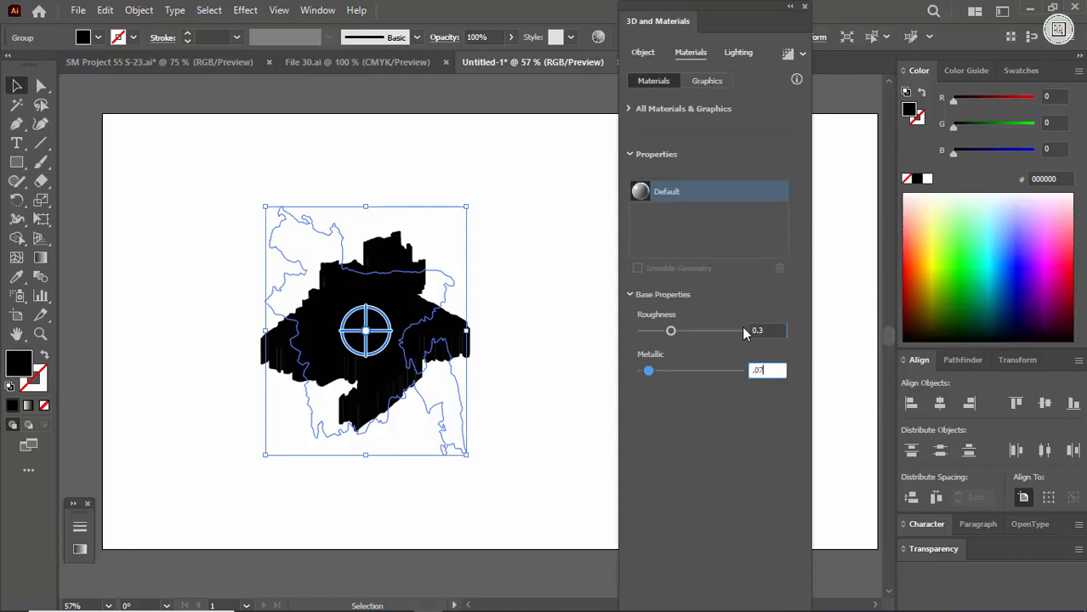
{"action": "key", "text": "shift+Tab"}
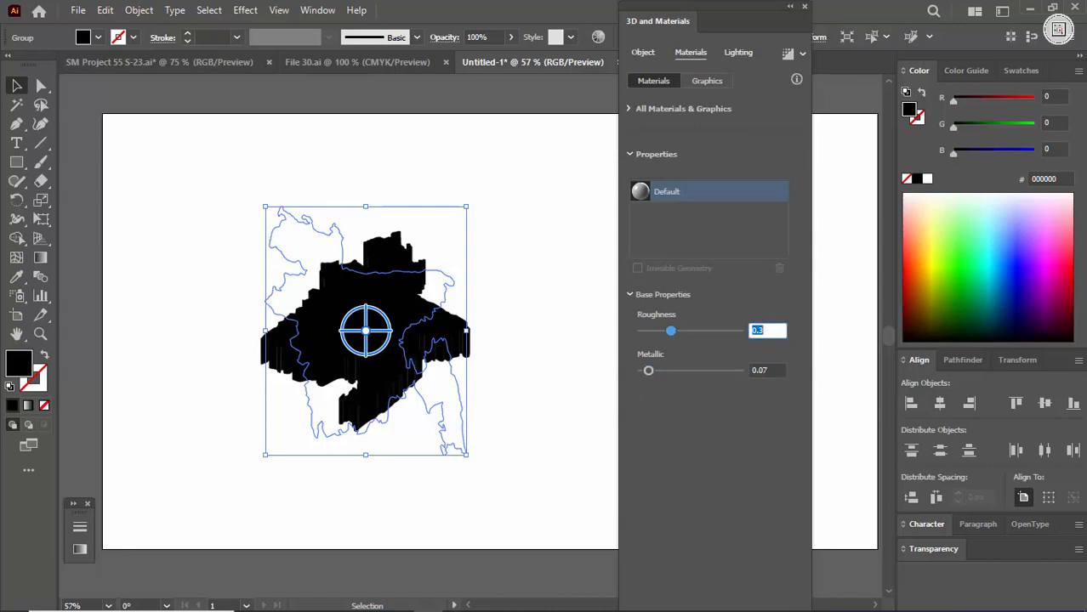
- Set Light 1 to 50% intensity, 70° height and 55% softness
{"action": "left_click", "coordinate": [739, 53]}
{"action": "type", "text": "50"}
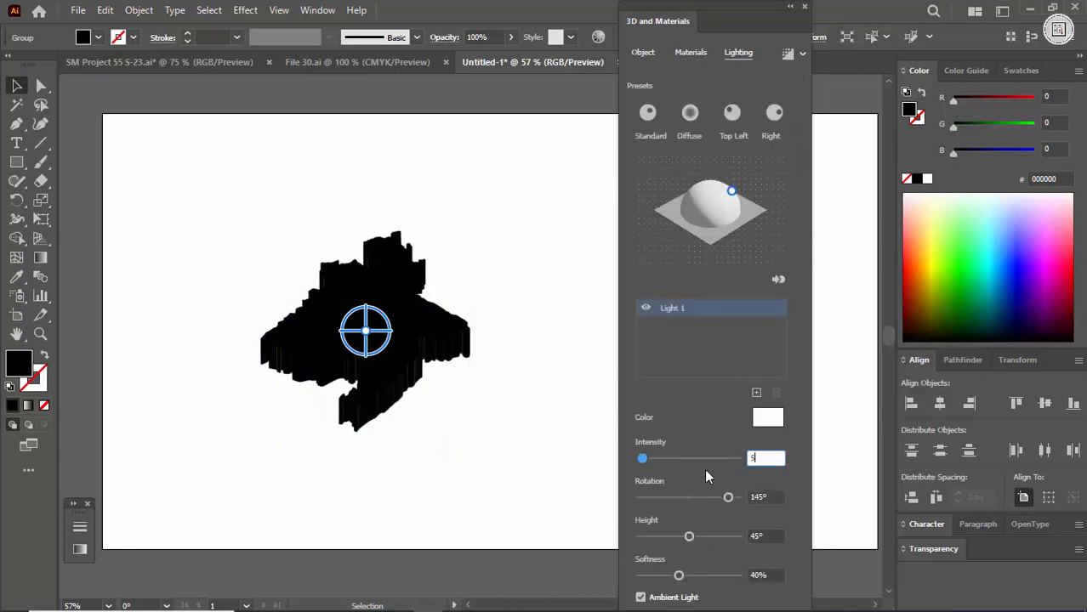
{"action": "key", "text": "Tab"}
{"action": "key", "text": "Tab"}
{"action": "type", "text": "70"}
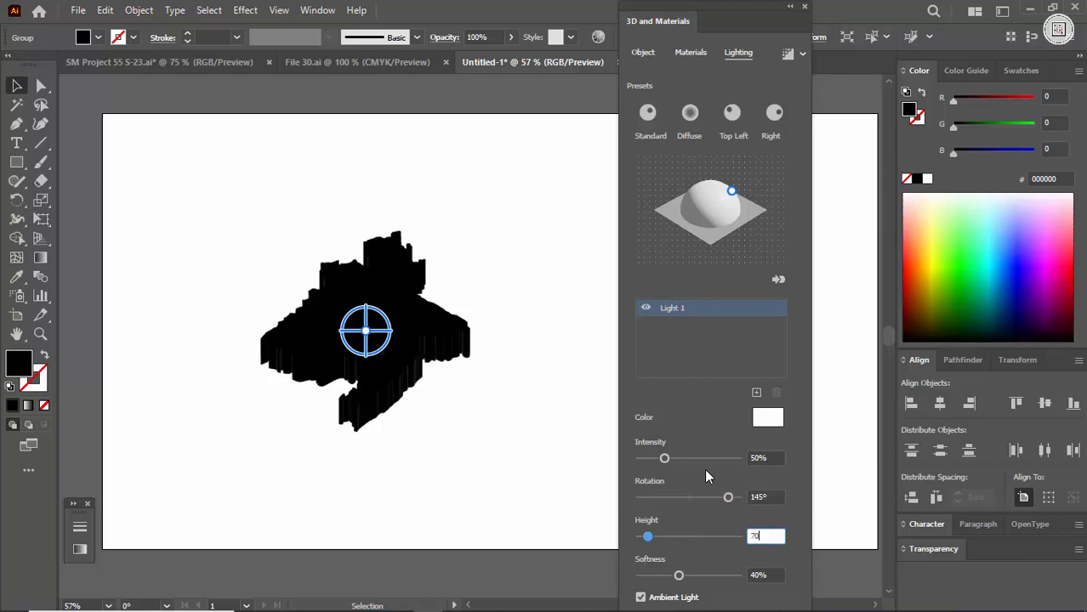
{"action": "key", "text": "Tab"}
{"action": "type", "text": "55"}
{"action": "key", "text": "Return"}
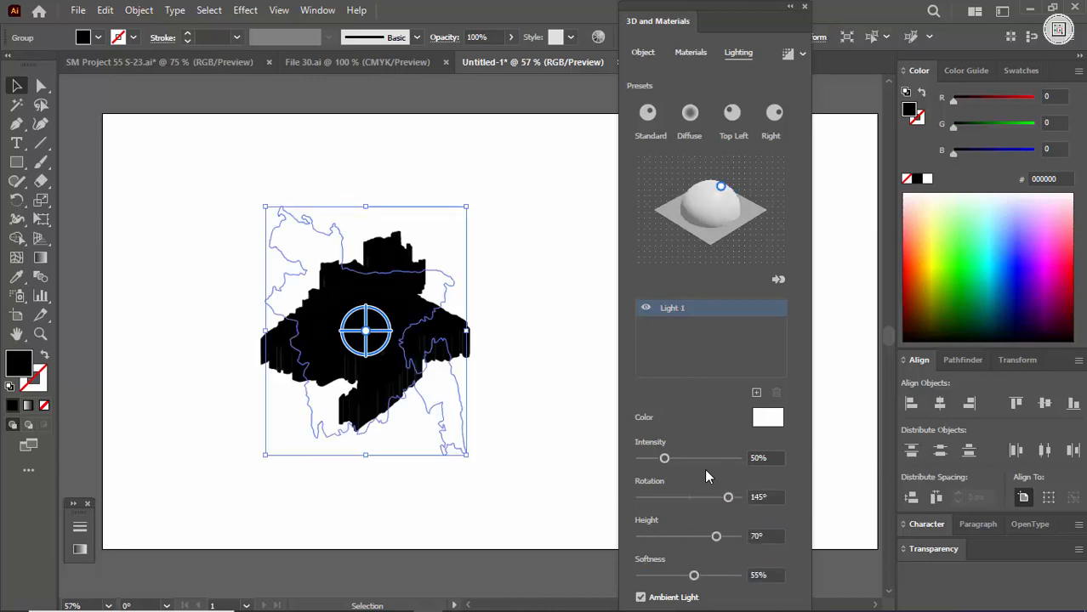
- Reposition Light 1 on the map's lighting sphere to about 22.5° rotation and 82° height
{"action": "left_click", "coordinate": [529, 380]}
{"action": "key", "text": "ctrl+space"}
{"action": "left_click_drag", "start_coordinate": [350, 284], "coordinate": [484, 389]}
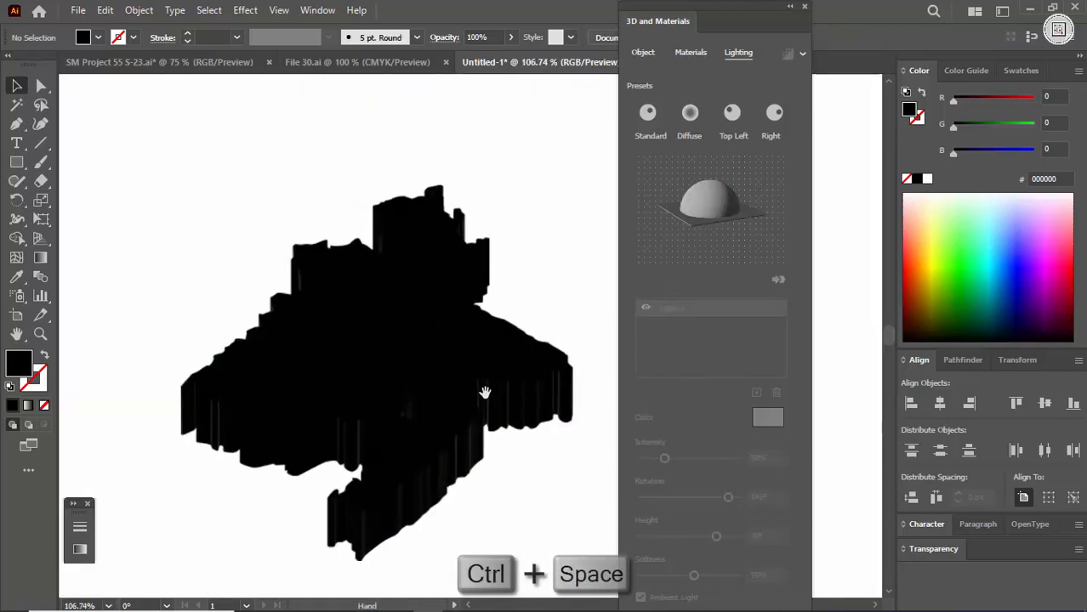
{"action": "left_click", "coordinate": [420, 360]}
{"action": "left_click_drag", "start_coordinate": [717, 189], "coordinate": [700, 214]}
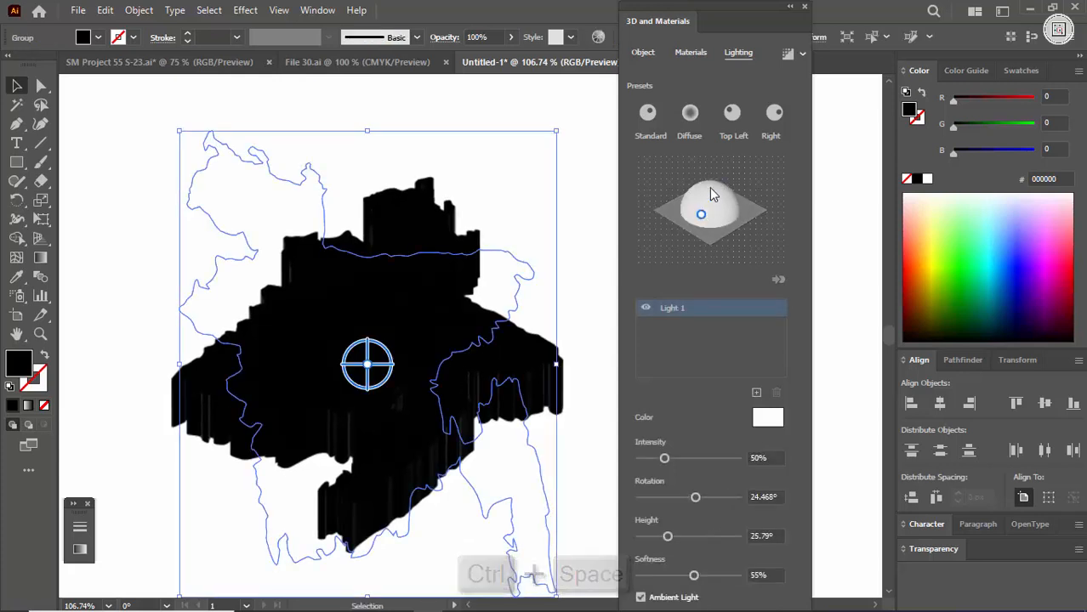
{"action": "left_click_drag", "start_coordinate": [702, 221], "coordinate": [711, 195]}
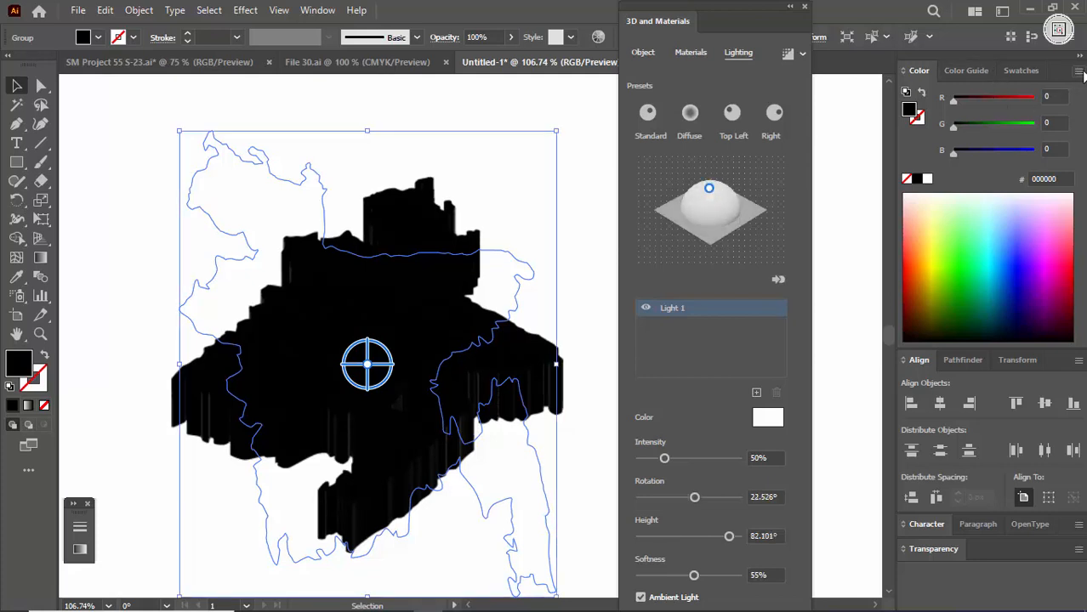
- Switch the color sliders to CMYK and fill the map with gray at C 0, M 0, Y 0, K 54
{"action": "left_click", "coordinate": [1080, 72]}
{"action": "left_click", "coordinate": [971, 155]}
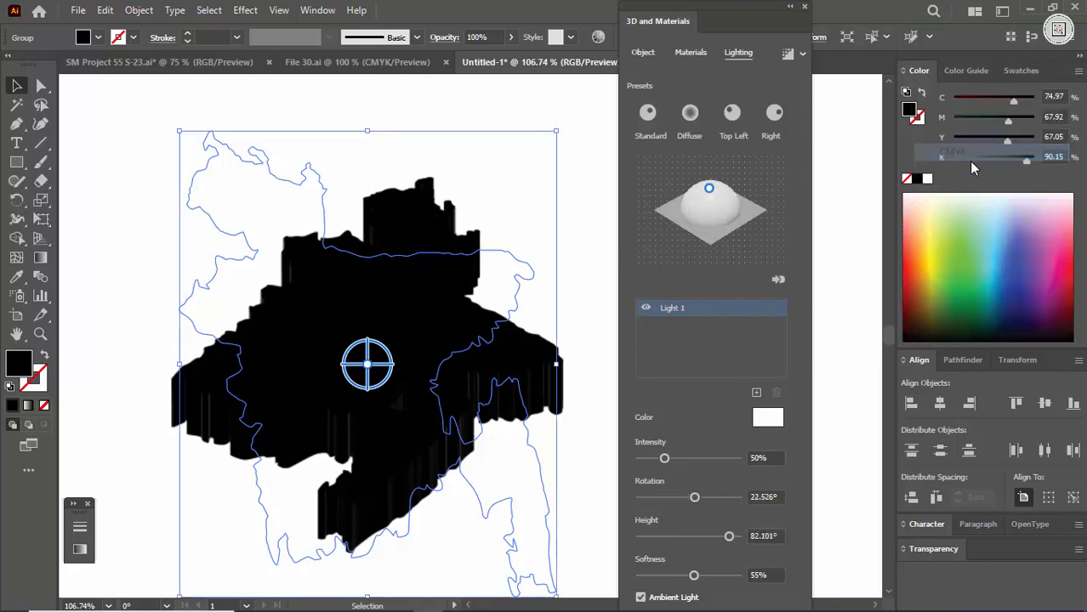
{"action": "left_click", "coordinate": [927, 181]}
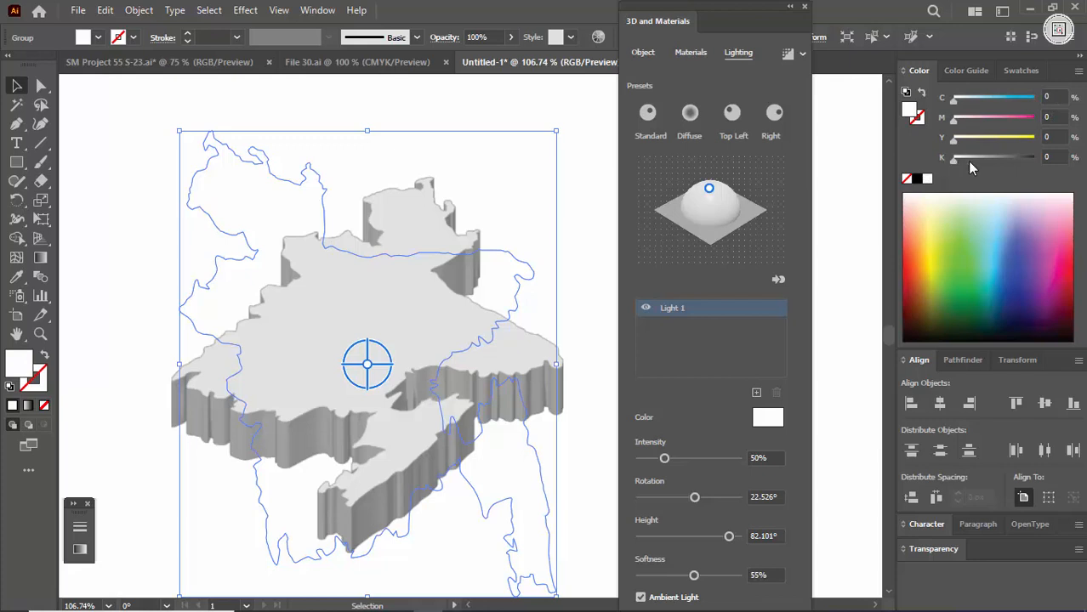
{"action": "left_click_drag", "start_coordinate": [969, 161], "coordinate": [1022, 165]}
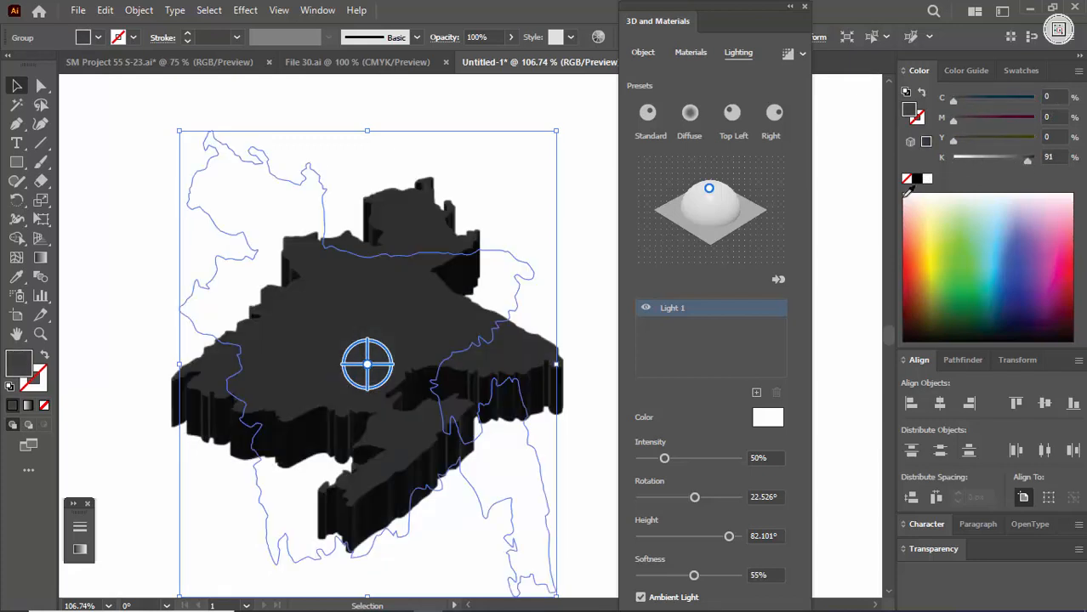
{"action": "left_click_drag", "start_coordinate": [1027, 161], "coordinate": [996, 169]}
{"action": "left_click", "coordinate": [856, 208]}
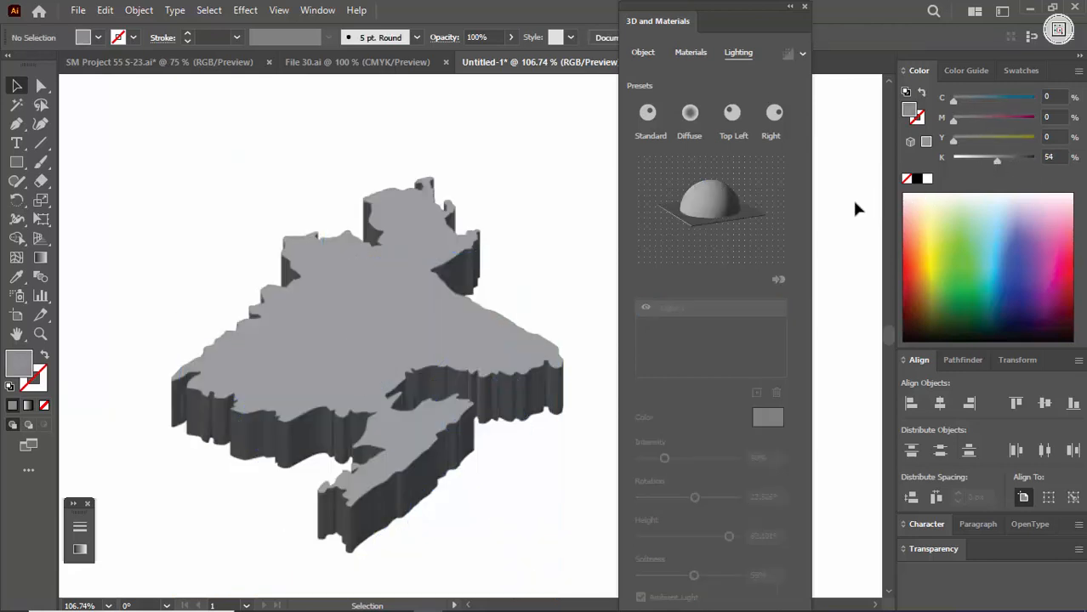
- Close the 3D and Materials settings and try to apply Extrude & Bevel to the map again
{"action": "left_click", "coordinate": [806, 7]}
{"action": "key", "text": "ctrl+space"}
{"action": "left_click_drag", "start_coordinate": [699, 250], "coordinate": [534, 304]}
{"action": "left_click", "coordinate": [499, 289]}
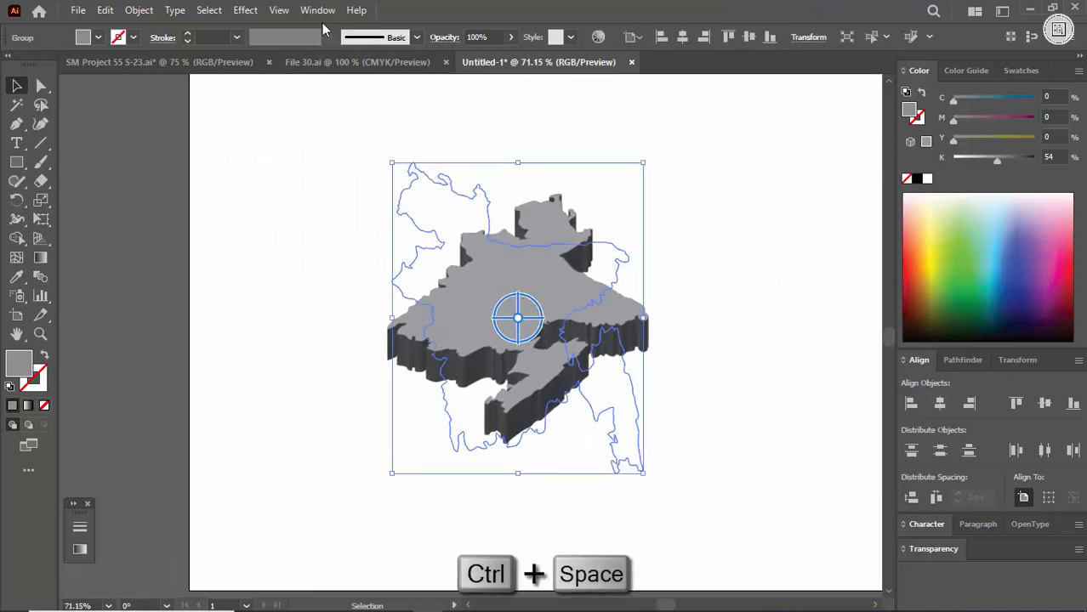
{"action": "left_click", "coordinate": [245, 10]}
{"action": "mouse_move", "coordinate": [304, 104]}
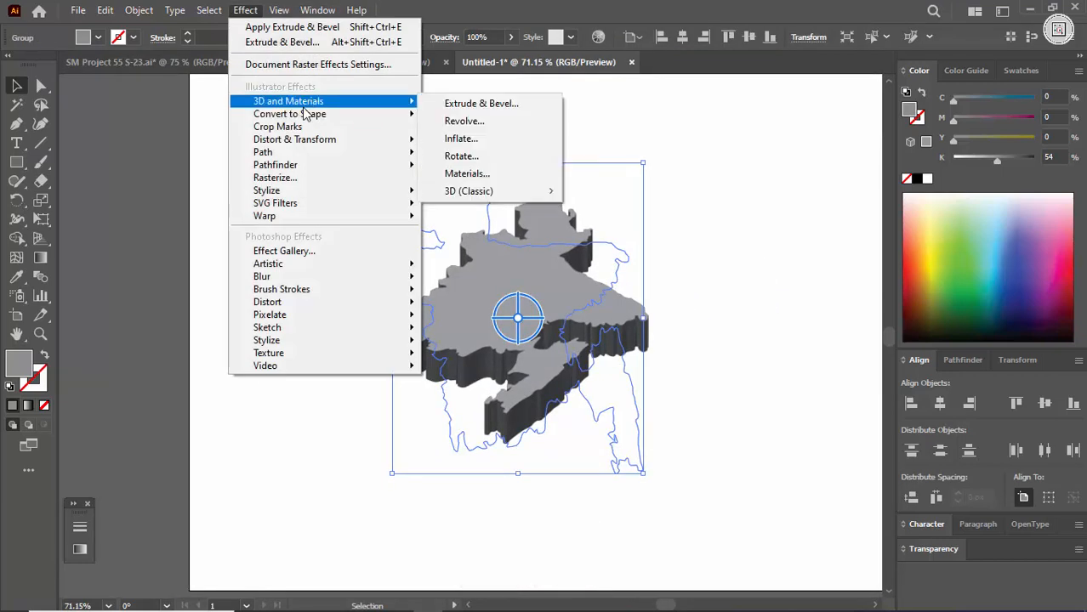
{"action": "left_click", "coordinate": [510, 103]}
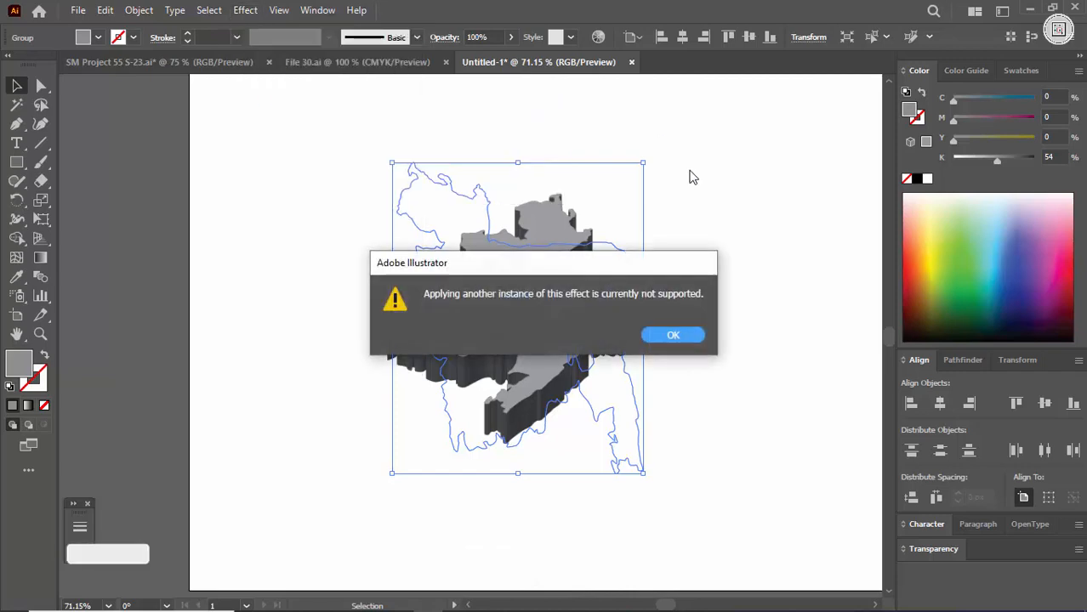
{"action": "left_click", "coordinate": [673, 335]}
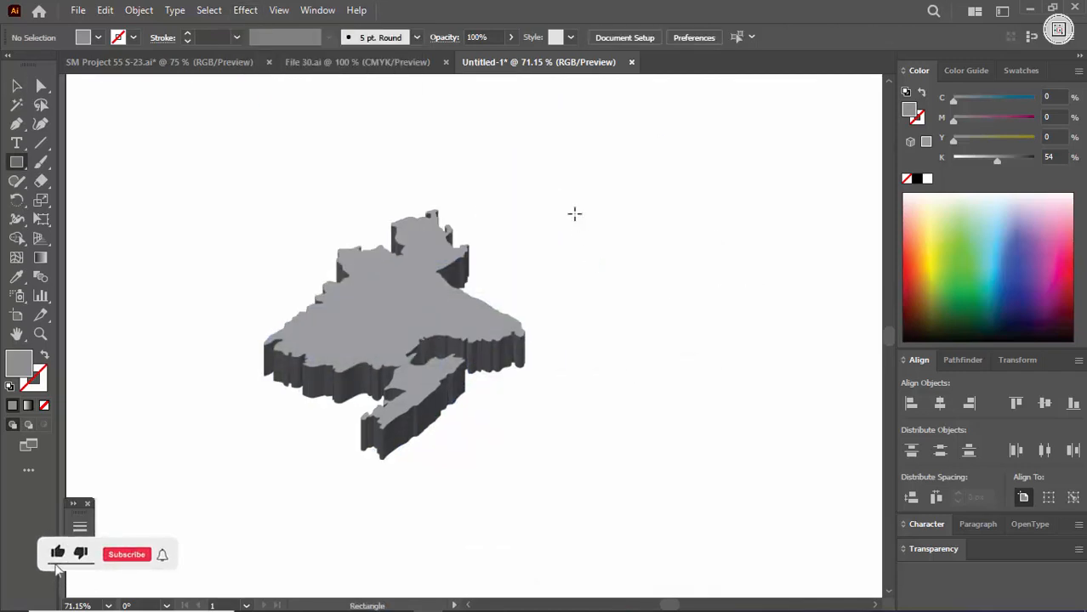
- Reopen the 3D and Materials settings by extruding a small temporary rectangle beside the map, and delete that rectangle
{"action": "left_click_drag", "start_coordinate": [589, 192], "coordinate": [657, 289]}
{"action": "key", "text": "v"}
{"action": "left_click", "coordinate": [246, 10]}
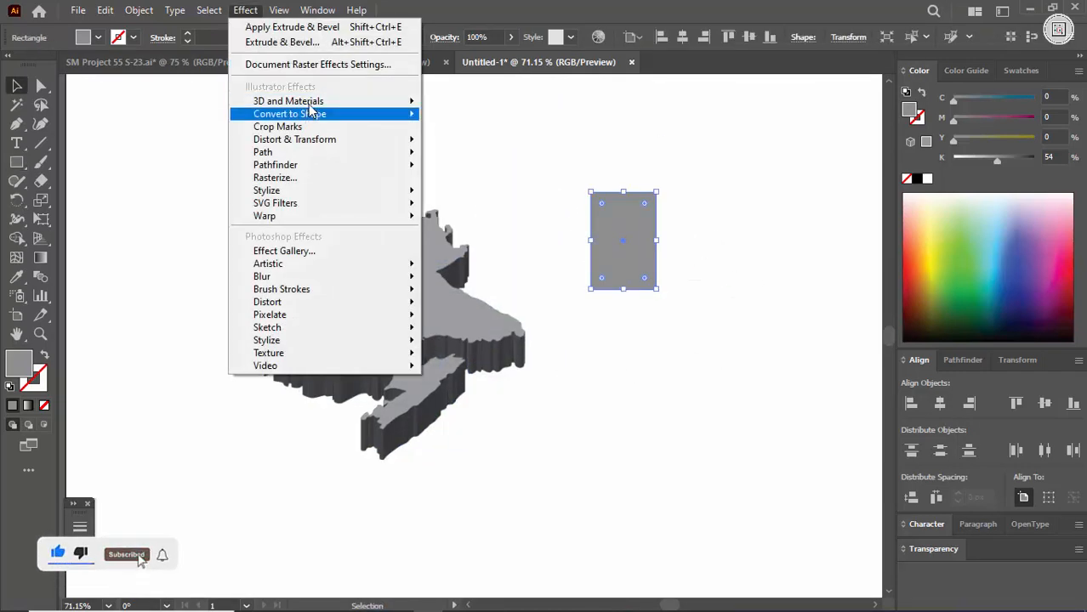
{"action": "mouse_move", "coordinate": [311, 101]}
{"action": "left_click", "coordinate": [502, 103]}
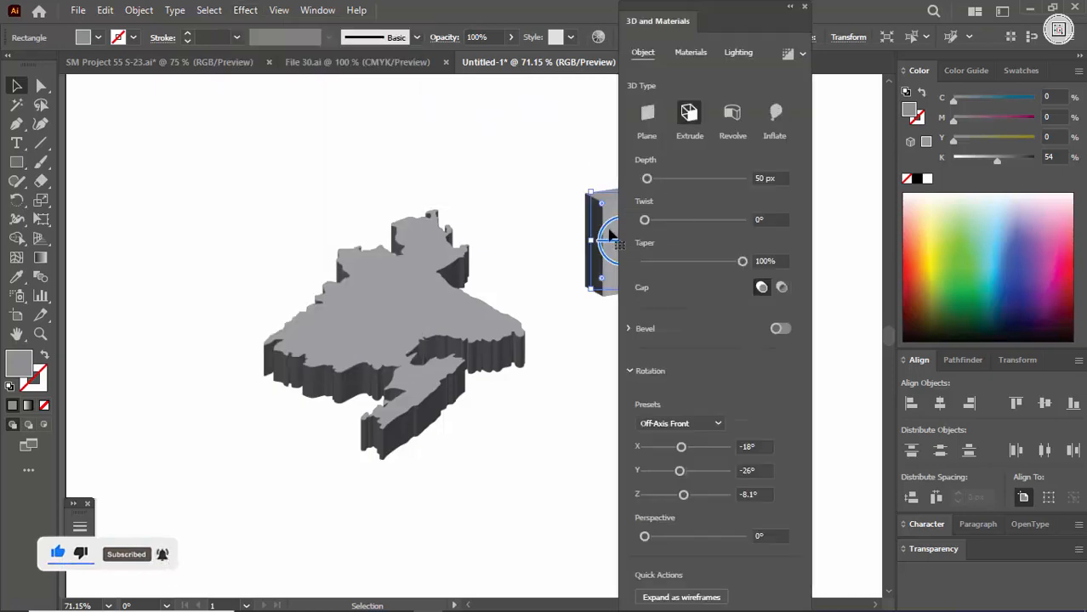
{"action": "left_click_drag", "start_coordinate": [600, 242], "coordinate": [208, 280]}
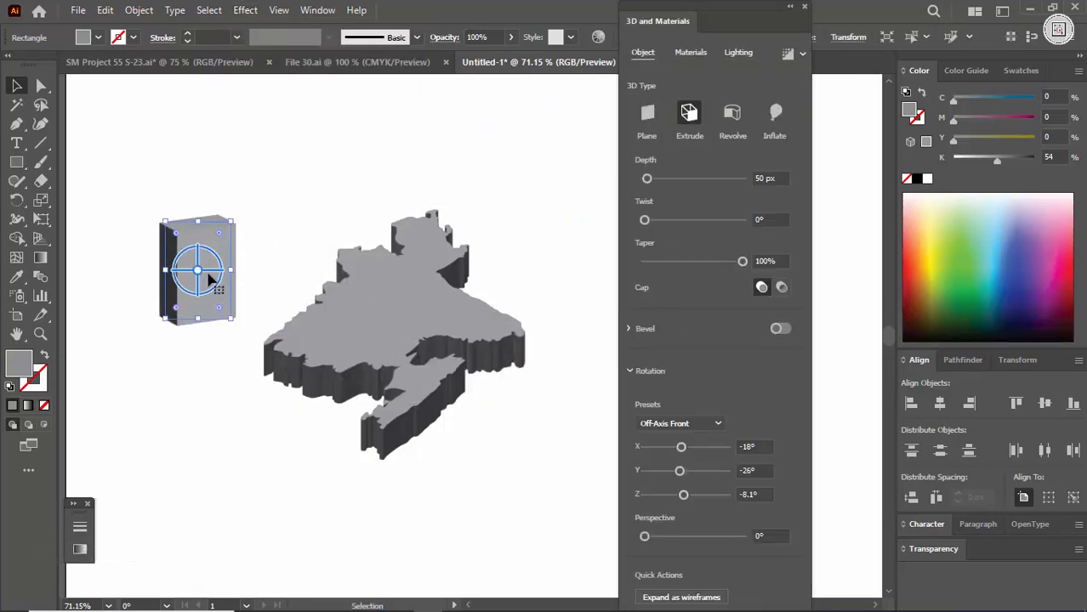
{"action": "left_click", "coordinate": [105, 10]}
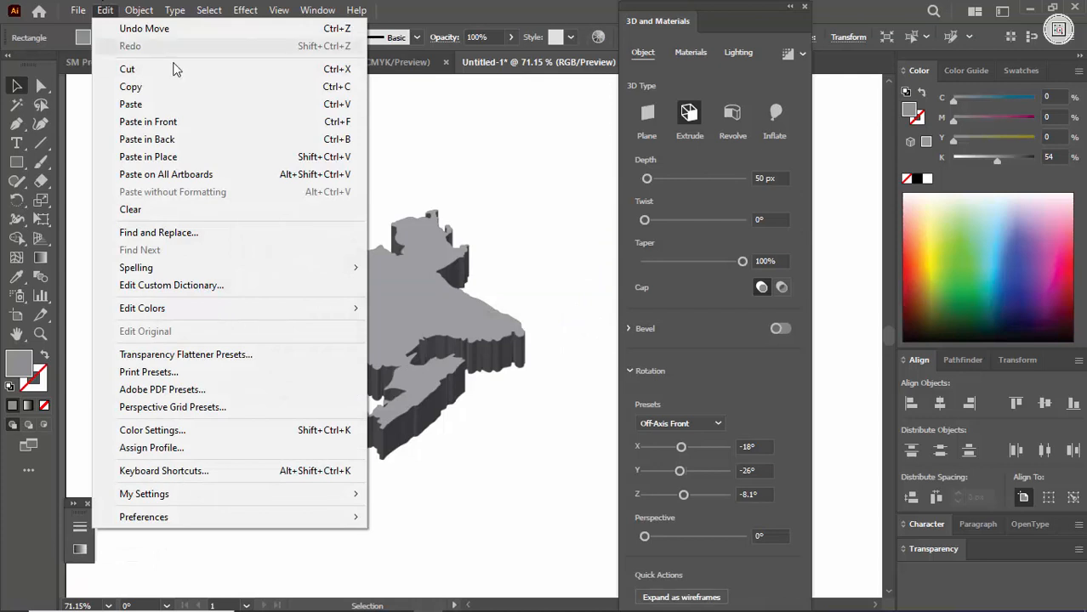
{"action": "left_click", "coordinate": [238, 209]}
- Try the Isometric Right and Isometric Left rotation presets on the map, and set its rotation to Off-Axis Front
{"action": "left_click", "coordinate": [404, 302]}
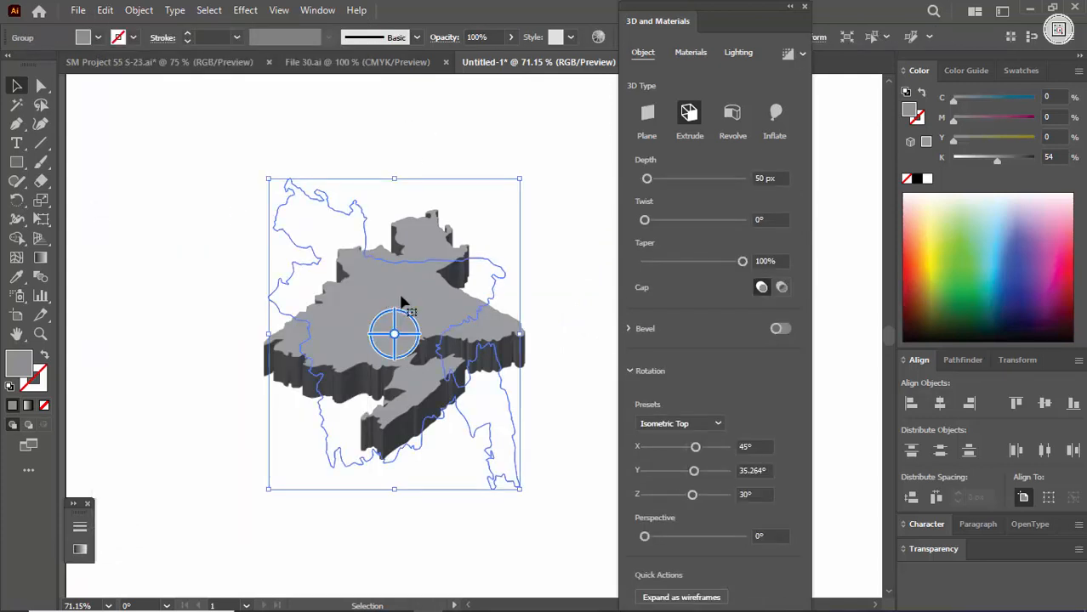
{"action": "left_click", "coordinate": [698, 427]}
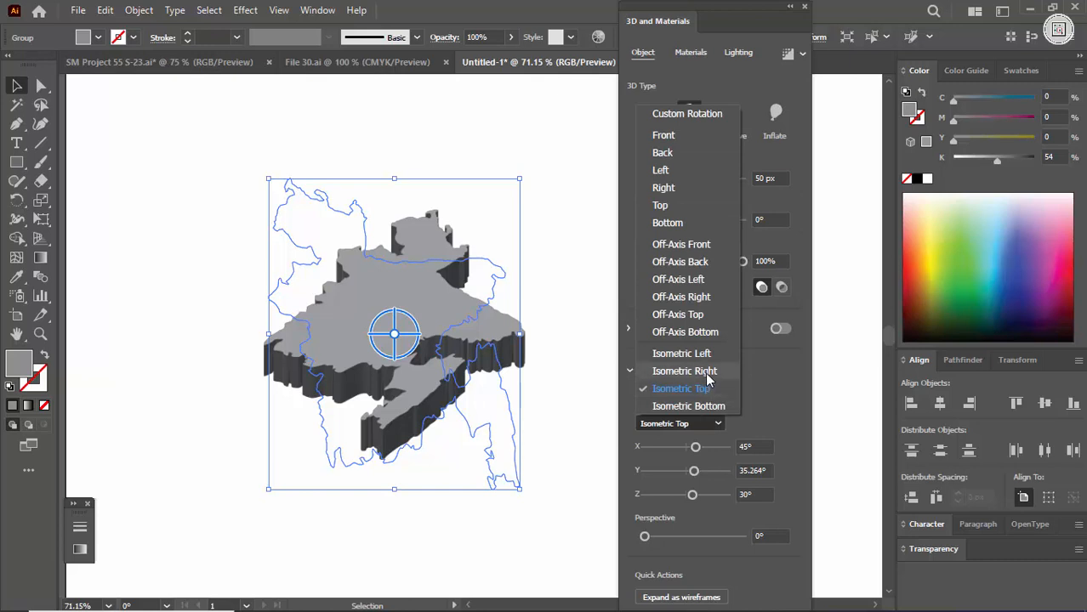
{"action": "left_click", "coordinate": [706, 373]}
{"action": "left_click", "coordinate": [689, 423]}
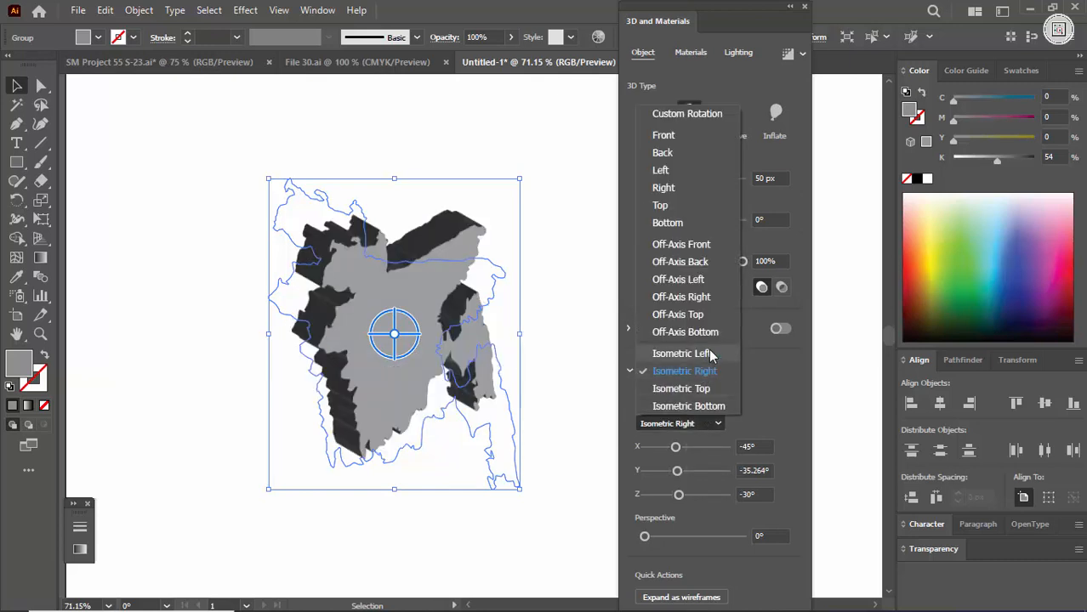
{"action": "left_click", "coordinate": [709, 353]}
{"action": "left_click", "coordinate": [676, 426]}
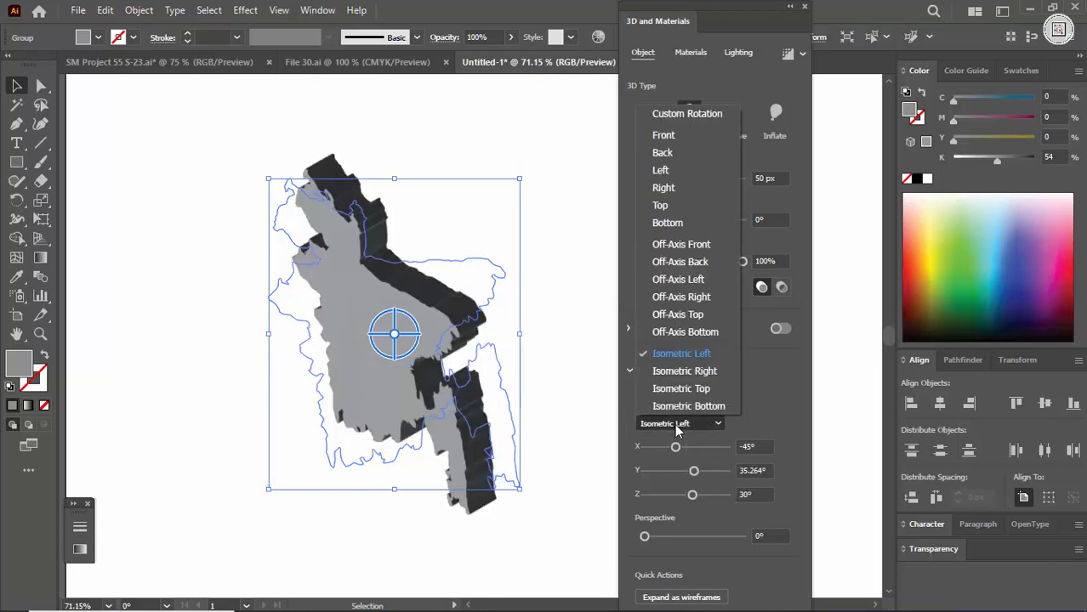
{"action": "left_click", "coordinate": [691, 245]}
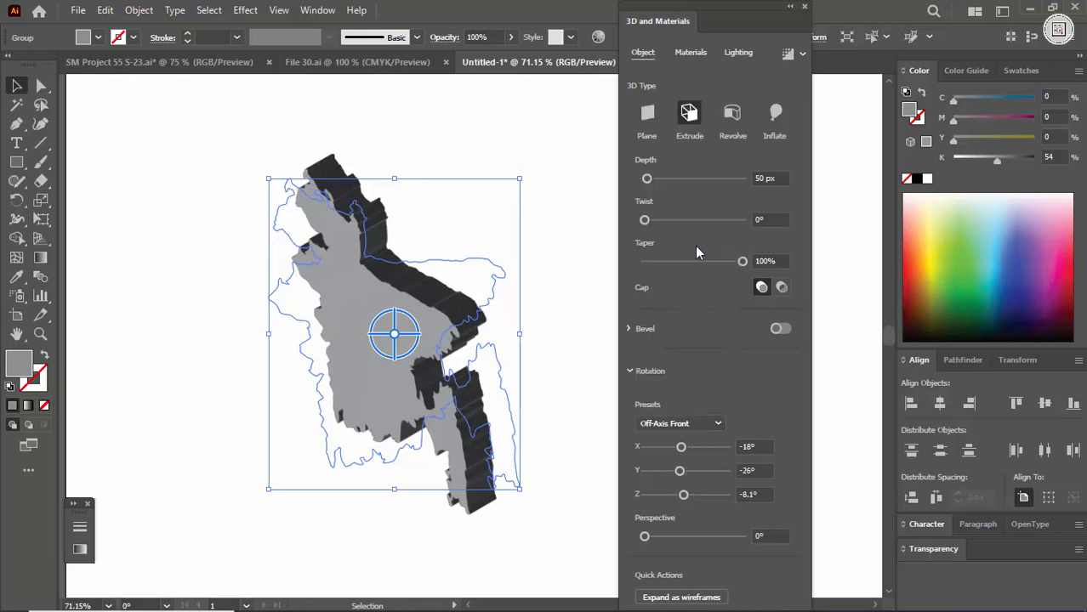
- Move the extruded map closer to the artboard's left edge and reselect it
{"action": "left_click", "coordinate": [577, 343]}
{"action": "left_click_drag", "start_coordinate": [457, 376], "coordinate": [341, 342]}
{"action": "left_click", "coordinate": [501, 328]}
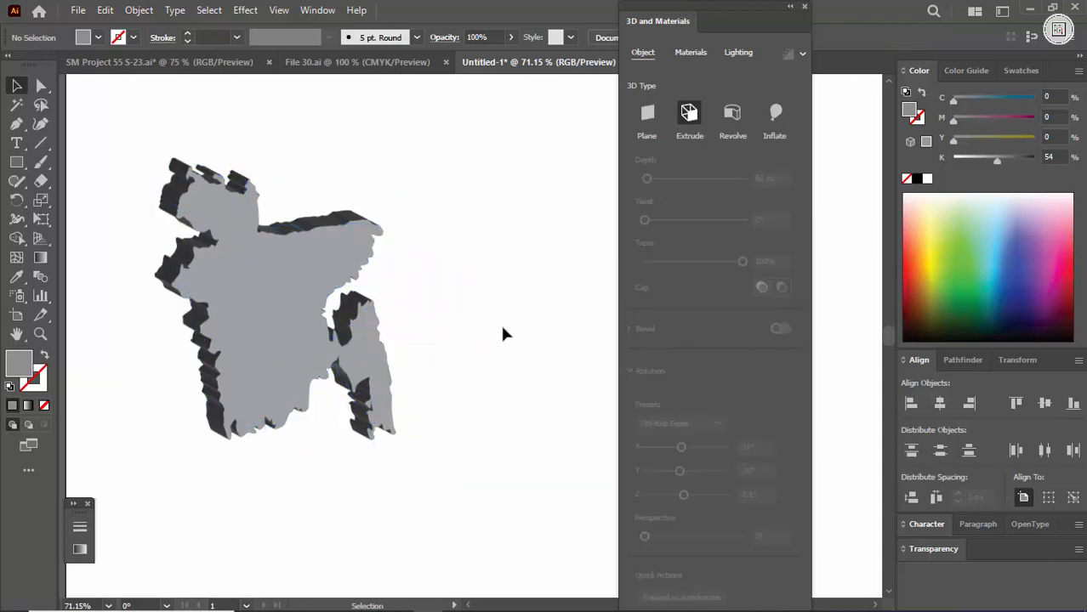
{"action": "left_click_drag", "start_coordinate": [502, 335], "coordinate": [413, 335]}
{"action": "left_click", "coordinate": [378, 356]}
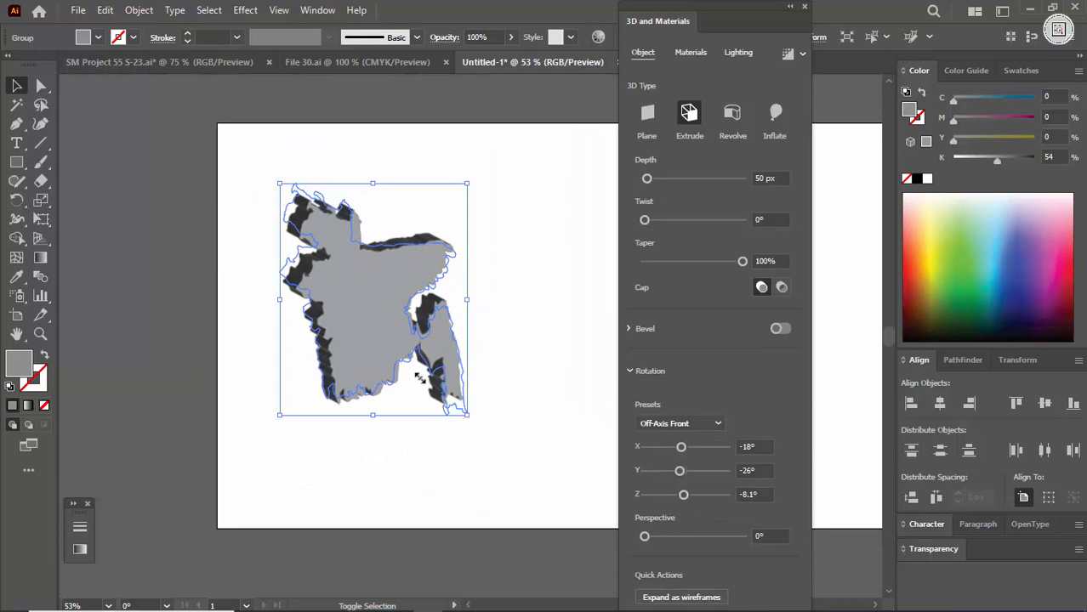
- Shrink the extruded map proportionally and place a copy of it on its right side
{"action": "left_click_drag", "start_coordinate": [420, 378], "coordinate": [391, 352]}
{"action": "left_click", "coordinate": [470, 323]}
{"action": "left_click_drag", "start_coordinate": [470, 323], "coordinate": [418, 355]}
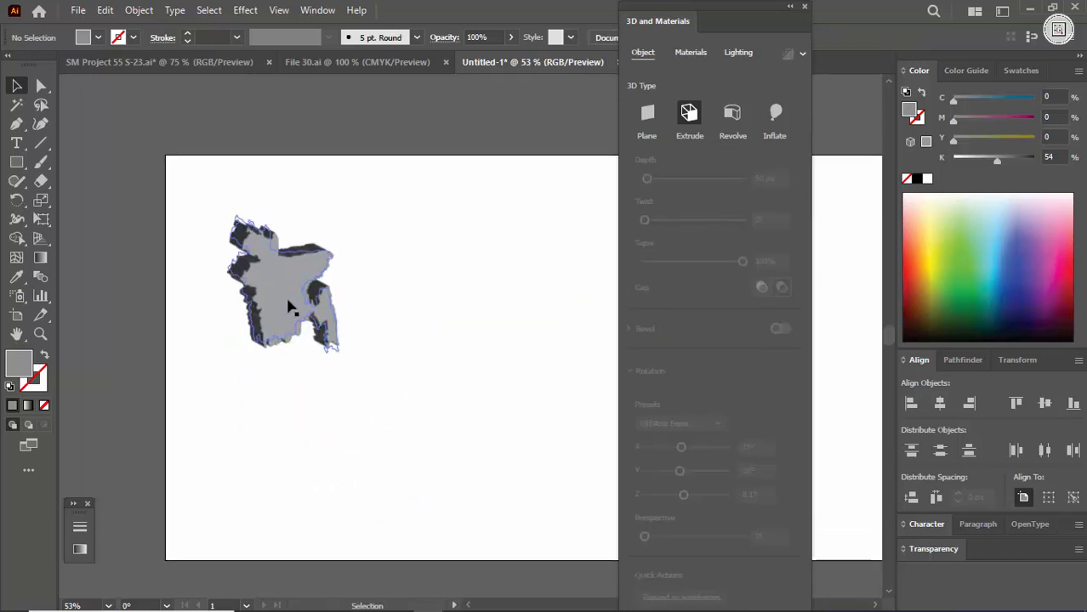
{"action": "left_click_drag", "start_coordinate": [289, 308], "coordinate": [439, 307]}
{"action": "scroll", "coordinate": [459, 289], "scroll_direction": "up", "scroll_amount": 5}
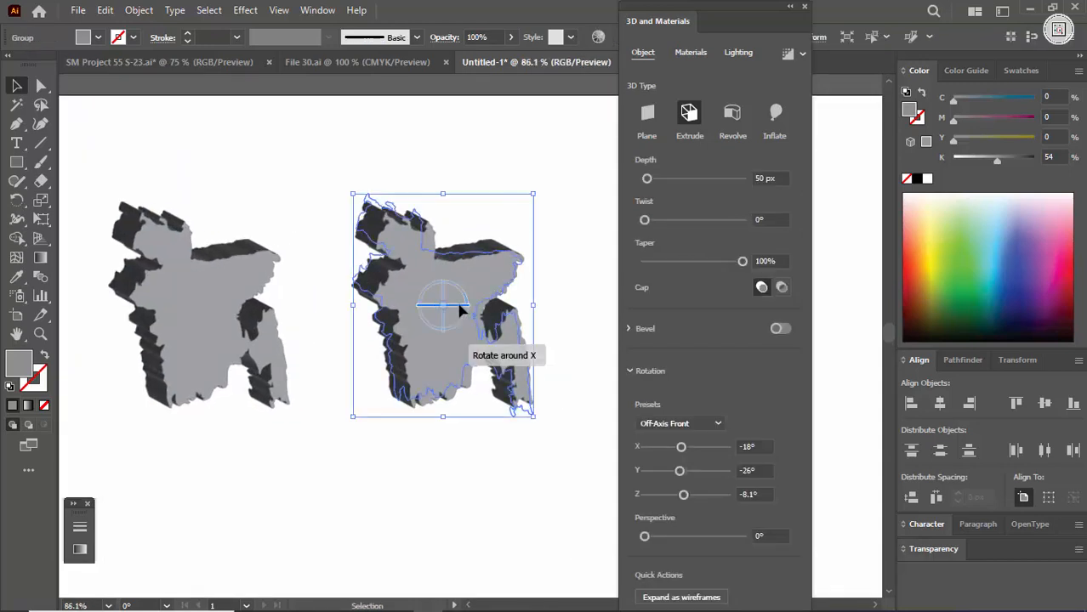
- Try the Off-Axis Back and Off-Axis Left presets on the copy, and set its rotation to Off-Axis Right
{"action": "left_click", "coordinate": [694, 423]}
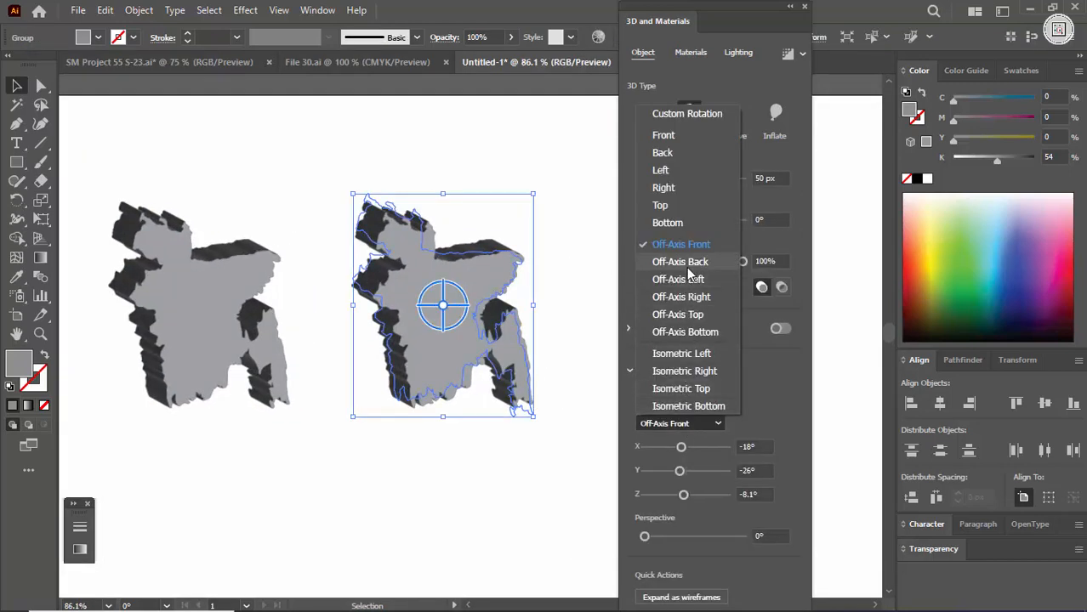
{"action": "left_click", "coordinate": [685, 264]}
{"action": "left_click", "coordinate": [680, 423]}
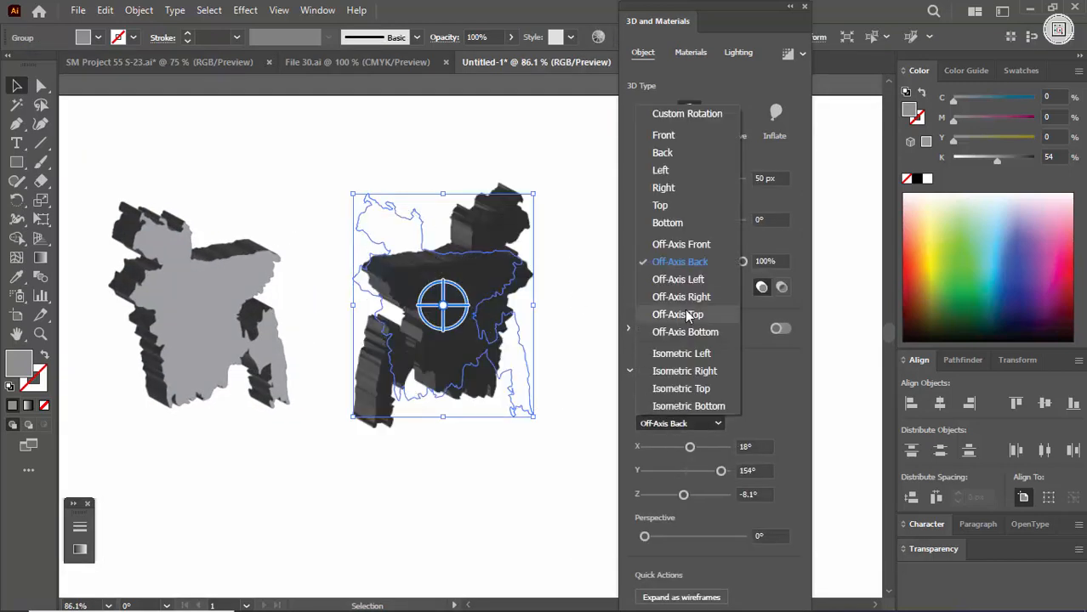
{"action": "left_click", "coordinate": [686, 274]}
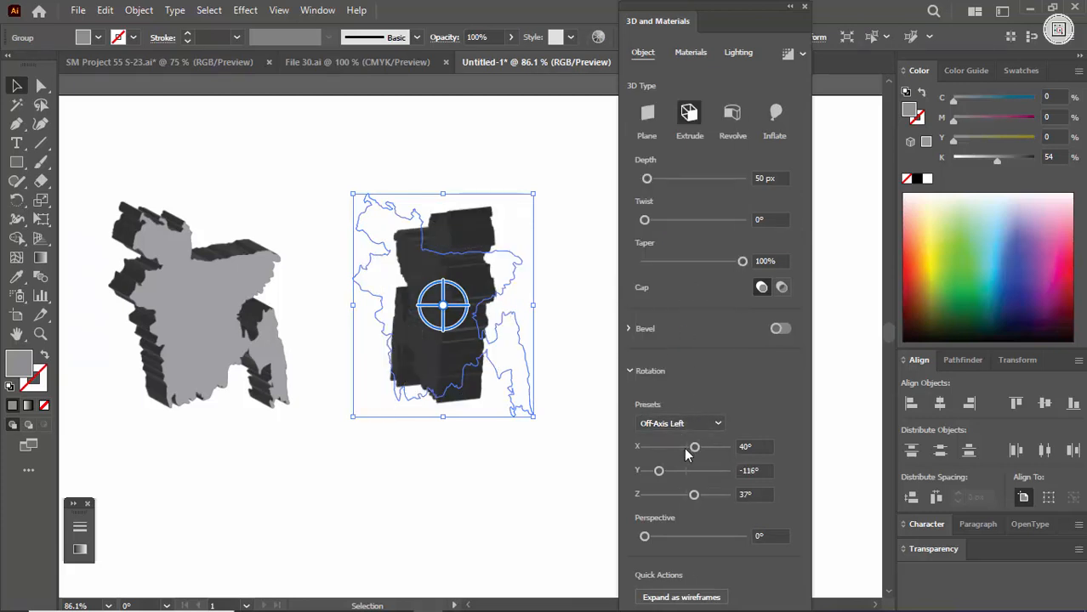
{"action": "left_click", "coordinate": [682, 424]}
{"action": "left_click", "coordinate": [696, 296]}
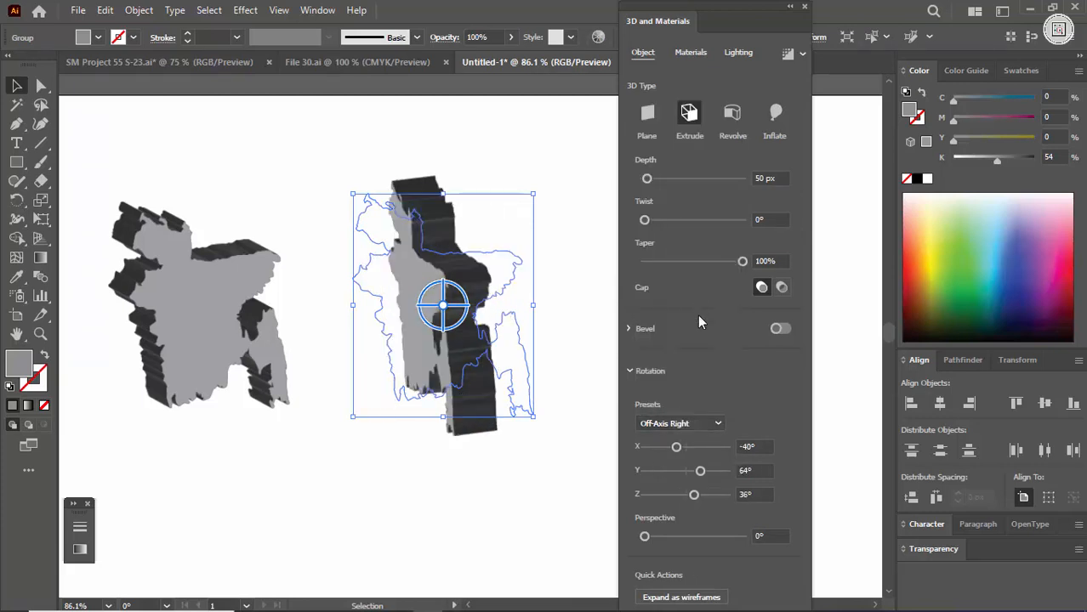
- Place a copy of the Off-Axis Right map in line to its right
{"action": "left_click", "coordinate": [701, 421]}
{"action": "left_click", "coordinate": [520, 501]}
{"action": "left_click", "coordinate": [518, 500]}
{"action": "left_click_drag", "start_coordinate": [496, 435], "coordinate": [375, 460]}
{"action": "left_click", "coordinate": [436, 545]}
{"action": "left_click", "coordinate": [456, 433]}
{"action": "left_click", "coordinate": [460, 533]}
{"action": "left_click_drag", "start_coordinate": [340, 476], "coordinate": [85, 586]}
{"action": "left_click_drag", "start_coordinate": [250, 271], "coordinate": [310, 271]}
{"action": "left_click_drag", "start_coordinate": [269, 336], "coordinate": [428, 336]}
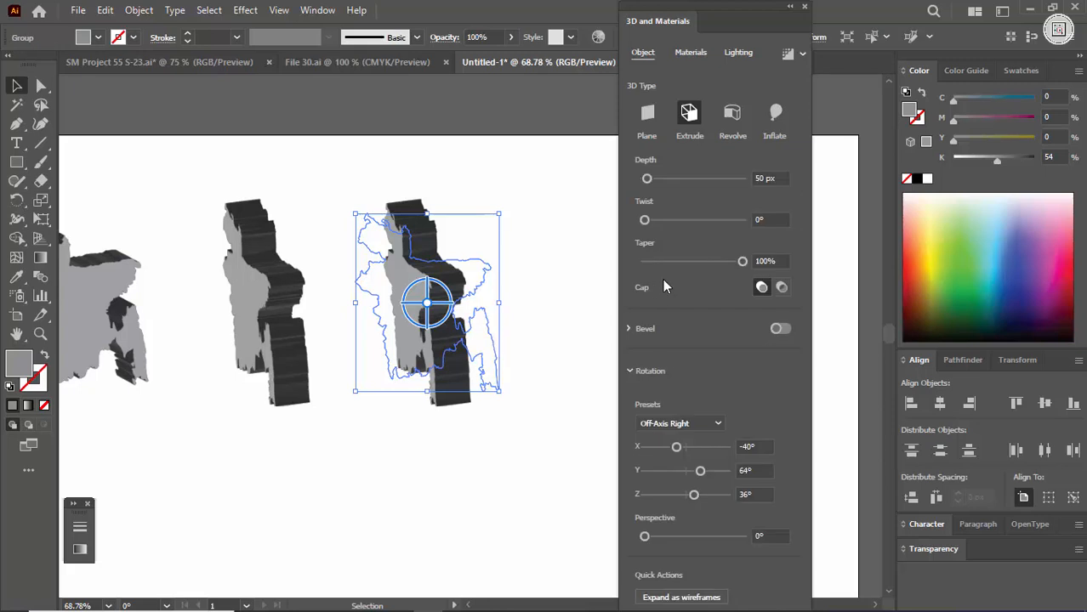
- Try the Off-Axis Top preset on the third map, and set its rotation to Off-Axis Bottom
{"action": "left_click", "coordinate": [704, 423]}
{"action": "left_click", "coordinate": [702, 315]}
{"action": "left_click", "coordinate": [486, 431]}
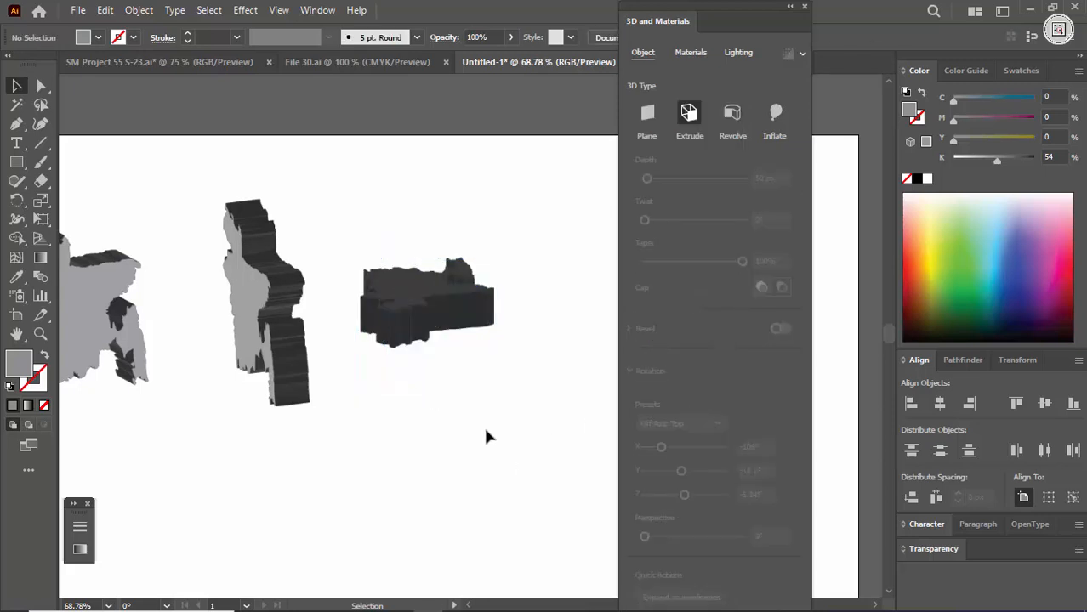
{"action": "double_click", "coordinate": [413, 320]}
{"action": "double_click", "coordinate": [505, 310]}
{"action": "left_click", "coordinate": [490, 317]}
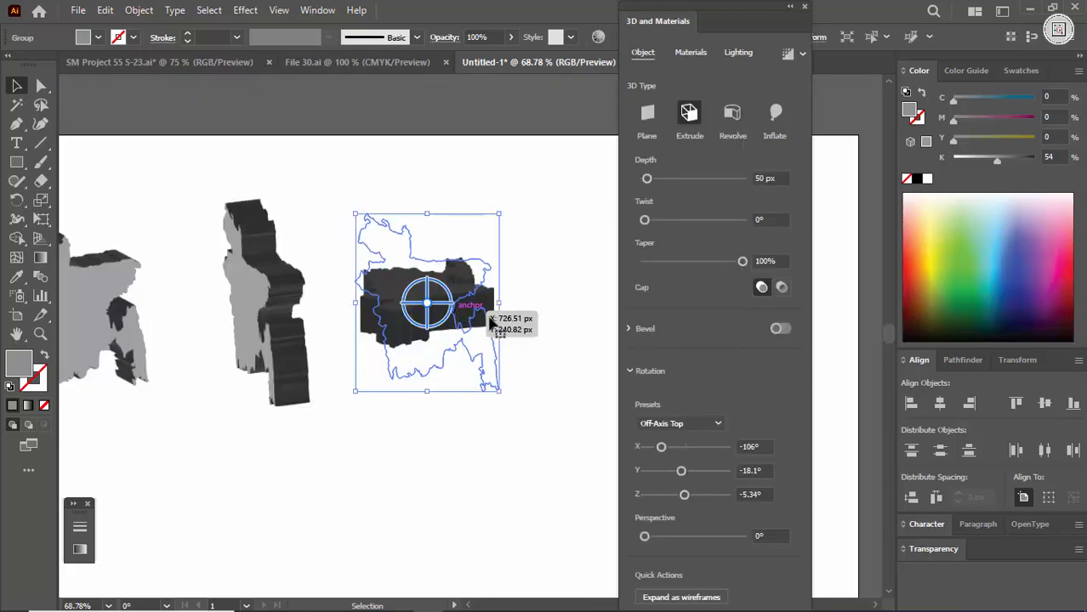
{"action": "left_click", "coordinate": [686, 424]}
{"action": "left_click", "coordinate": [702, 331]}
{"action": "left_click", "coordinate": [528, 444]}
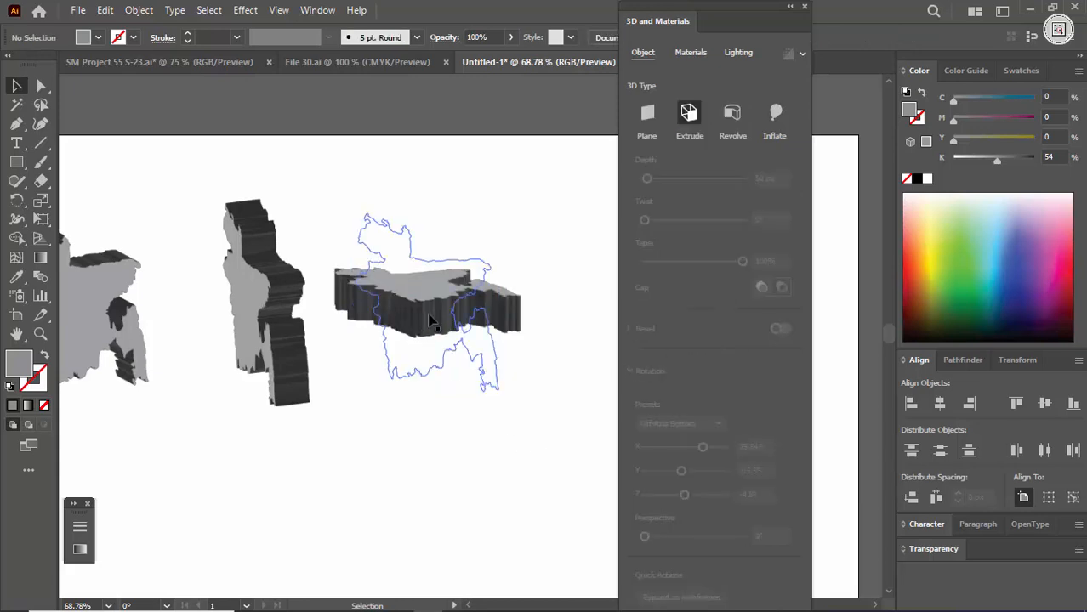
- Move the Off-Axis Bottom map farther right, away from the middle map
{"action": "left_click", "coordinate": [426, 315]}
{"action": "left_click", "coordinate": [404, 508]}
{"action": "left_click_drag", "start_coordinate": [432, 344], "coordinate": [472, 349]}
{"action": "left_click", "coordinate": [468, 412]}
{"action": "scroll", "coordinate": [436, 409], "scroll_direction": "down", "scroll_amount": 4}
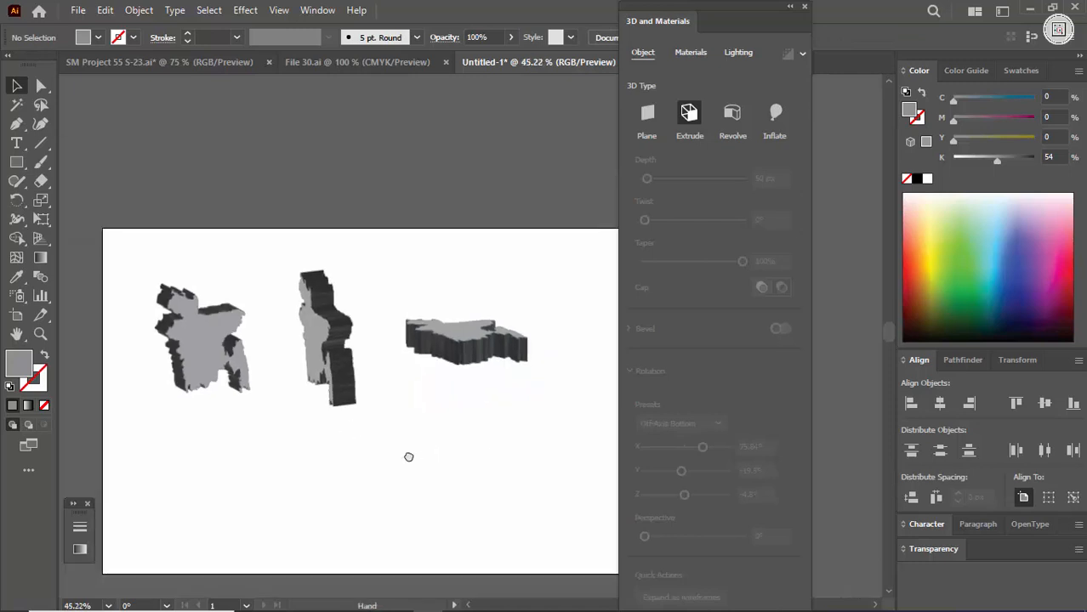
{"action": "left_click_drag", "start_coordinate": [409, 456], "coordinate": [367, 427]}
- Enlarge all three maps together to about 1039 by 351 px, and move the middle map slightly down
{"action": "left_click_drag", "start_coordinate": [85, 249], "coordinate": [428, 400]}
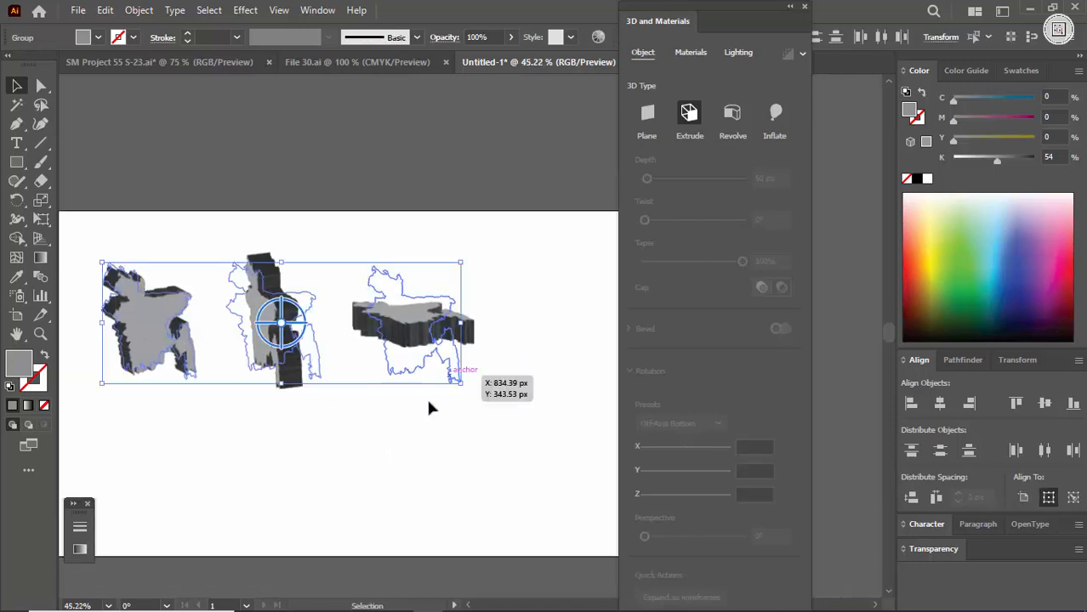
{"action": "left_click_drag", "start_coordinate": [429, 340], "coordinate": [537, 331]}
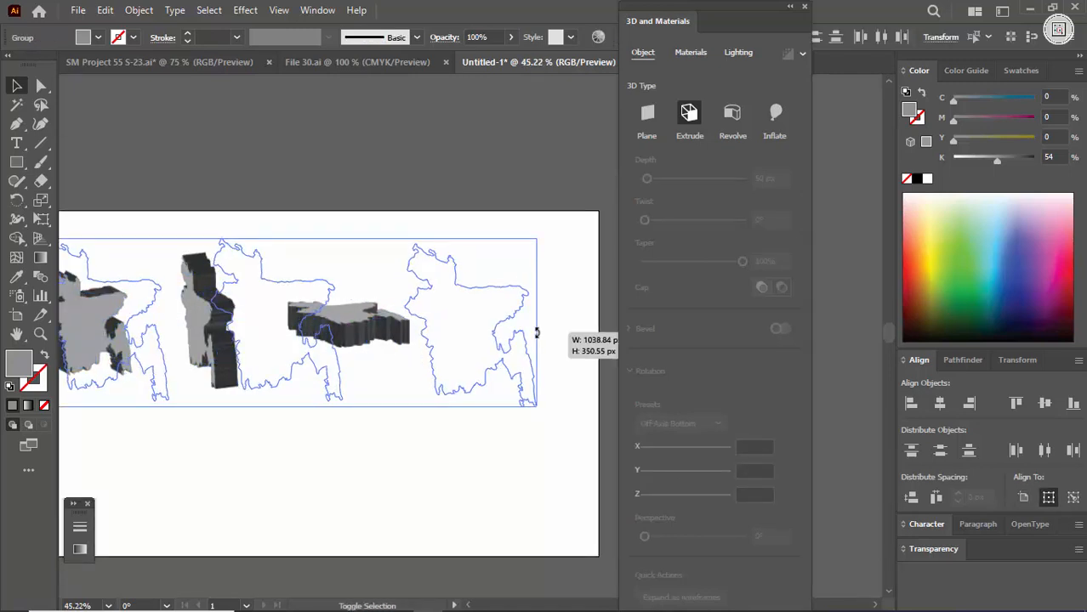
{"action": "left_click", "coordinate": [416, 493]}
{"action": "key", "text": "ctrl+space"}
{"action": "left_click_drag", "start_coordinate": [462, 468], "coordinate": [357, 488]}
{"action": "left_click_drag", "start_coordinate": [343, 412], "coordinate": [419, 412]}
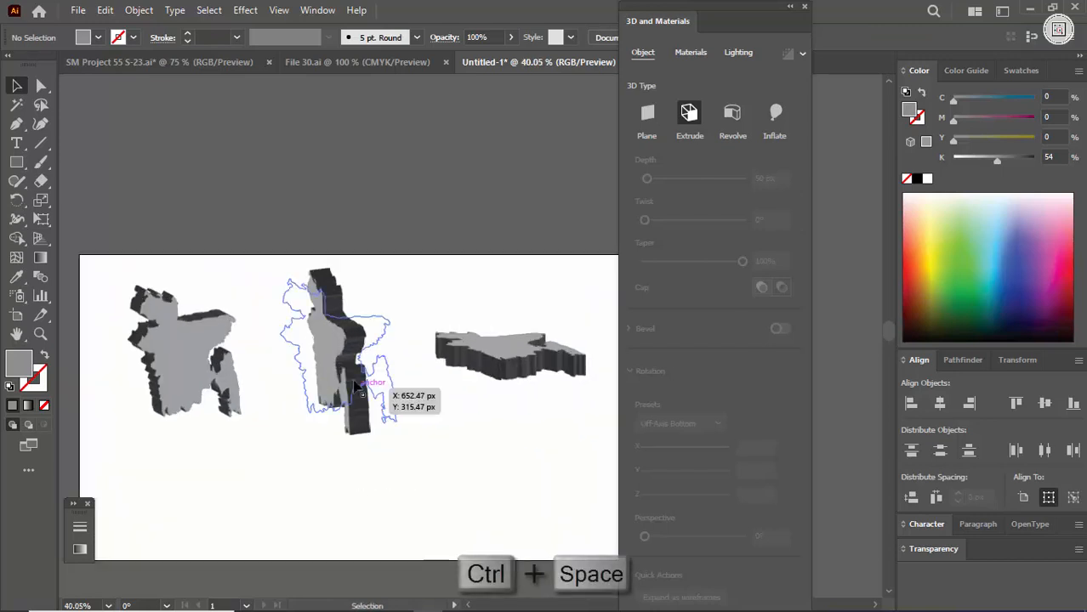
{"action": "left_click_drag", "start_coordinate": [345, 368], "coordinate": [345, 388]}
- Duplicate the Off-Axis Bottom map below itself and set the copy's rotation to Isometric Top
{"action": "left_click_drag", "start_coordinate": [494, 387], "coordinate": [365, 424], "text": "alt"}
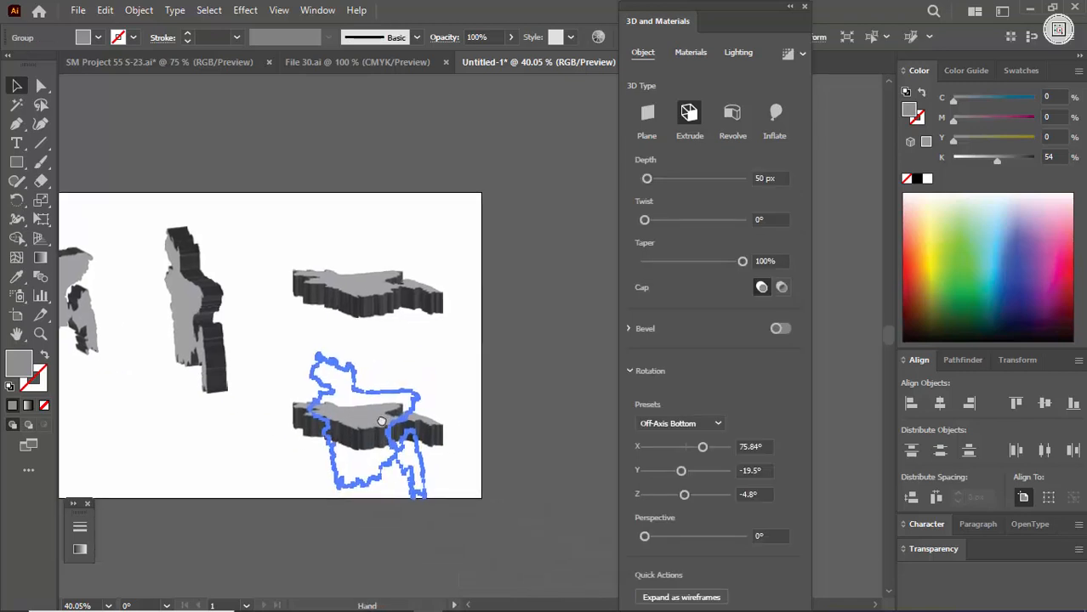
{"action": "left_click", "coordinate": [698, 419]}
{"action": "left_click", "coordinate": [697, 389]}
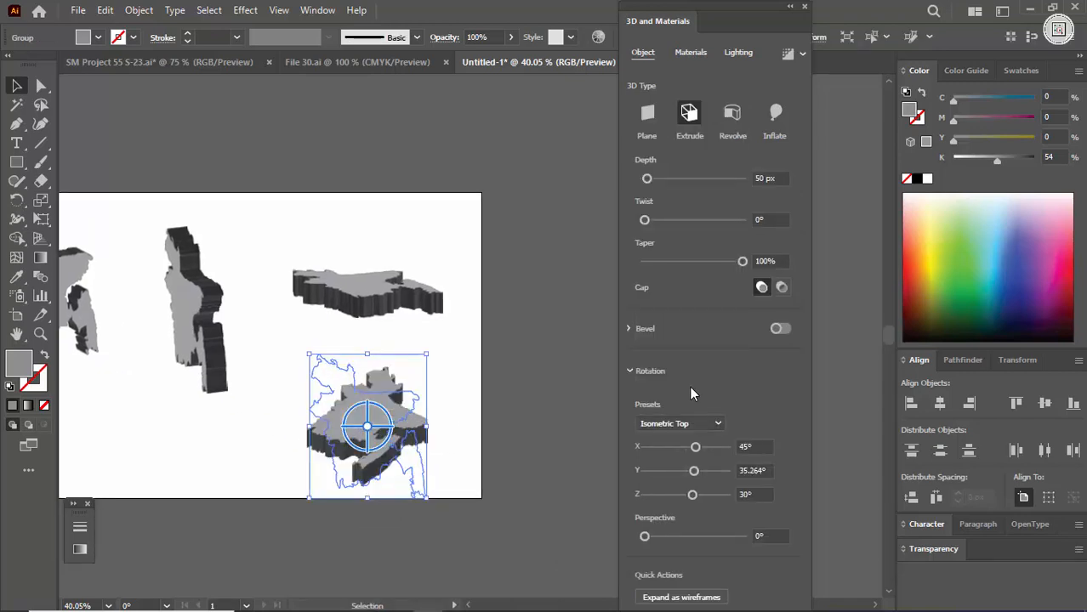
{"action": "left_click", "coordinate": [473, 424]}
- Place a copy of the Isometric Top map to its left, below the first two maps
{"action": "left_click_drag", "start_coordinate": [472, 424], "coordinate": [580, 369]}
{"action": "left_click_drag", "start_coordinate": [373, 458], "coordinate": [352, 473]}
{"action": "scroll", "coordinate": [440, 480], "scroll_direction": "down", "scroll_amount": 3}
{"action": "left_click_drag", "start_coordinate": [425, 425], "coordinate": [510, 425]}
{"action": "left_click", "coordinate": [408, 361]}
{"action": "left_click", "coordinate": [527, 368]}
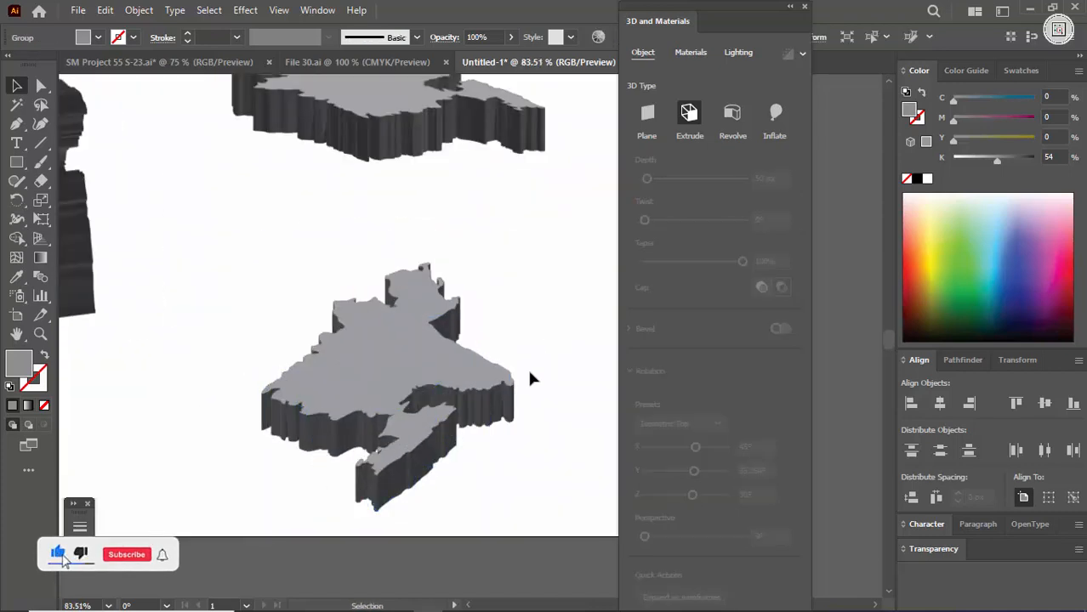
{"action": "left_click", "coordinate": [383, 379]}
{"action": "left_click", "coordinate": [347, 389], "text": "ctrl+alt"}
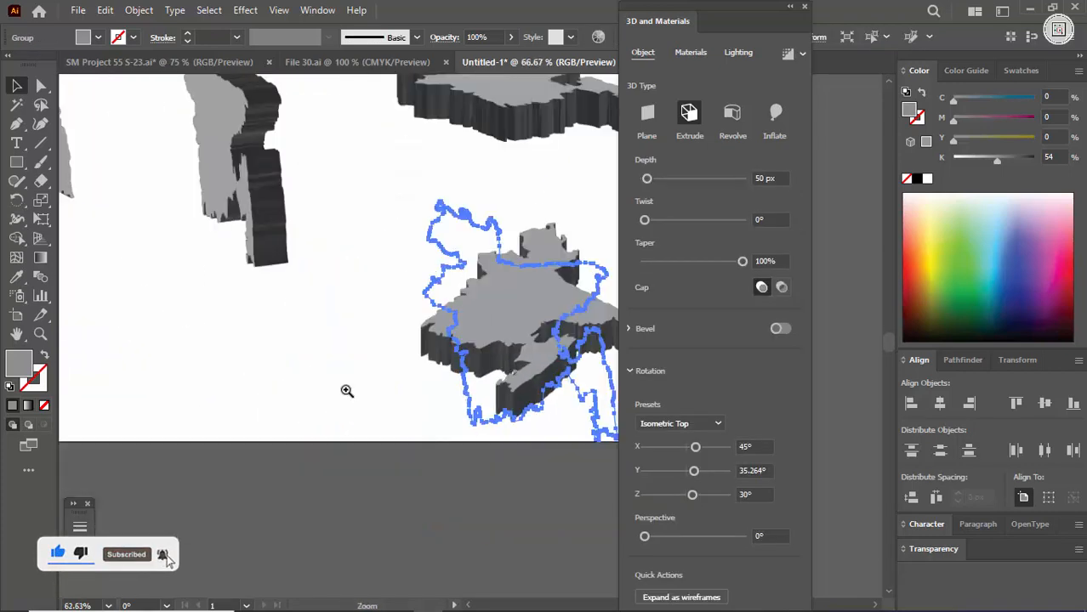
{"action": "left_click_drag", "start_coordinate": [432, 364], "coordinate": [521, 377]}
{"action": "left_click_drag", "start_coordinate": [593, 360], "coordinate": [191, 359]}
{"action": "left_click", "coordinate": [296, 378]}
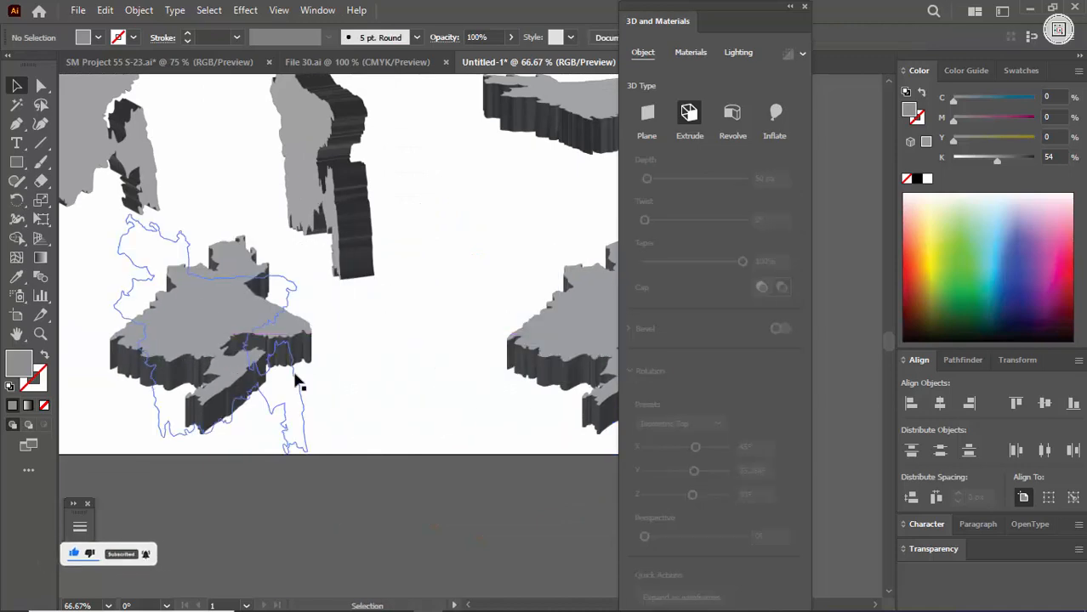
- Try rotating the lower-left isometric copy freely in 3D, and delete that copy
{"action": "left_click_drag", "start_coordinate": [327, 354], "coordinate": [564, 374]}
{"action": "left_click_drag", "start_coordinate": [450, 363], "coordinate": [408, 368]}
{"action": "left_click_drag", "start_coordinate": [510, 364], "coordinate": [344, 380]}
{"action": "left_click_drag", "start_coordinate": [349, 379], "coordinate": [394, 379]}
{"action": "left_click", "coordinate": [395, 379]}
{"action": "left_click", "coordinate": [308, 370]}
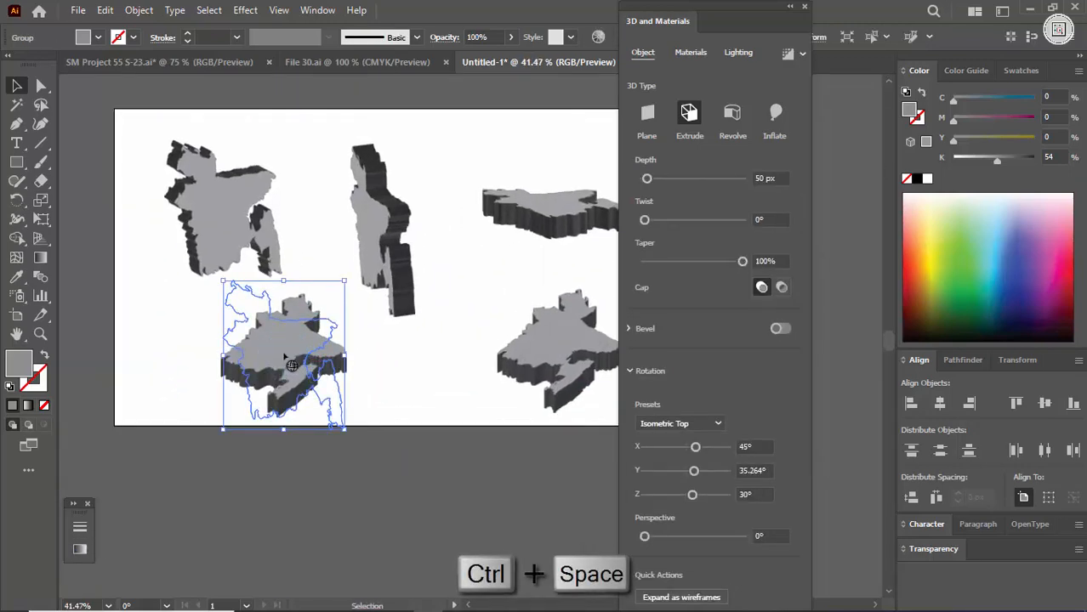
{"action": "left_click_drag", "start_coordinate": [287, 361], "coordinate": [280, 100]}
{"action": "left_click_drag", "start_coordinate": [315, 266], "coordinate": [325, 461]}
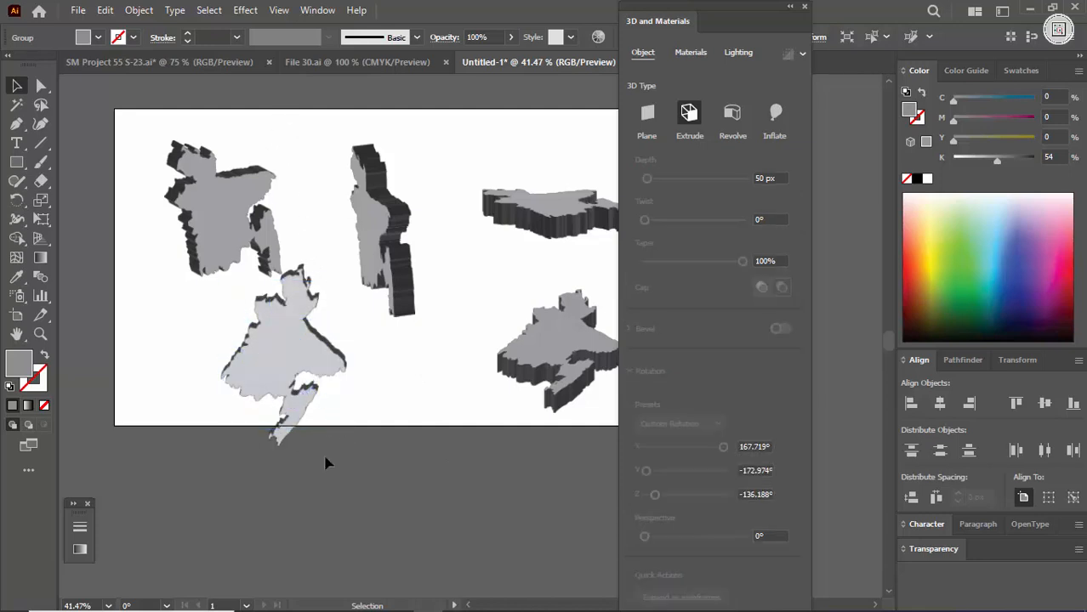
- Move the 3D and Materials settings off the artboard and recolor the first map green with C 100, M 0, Y 100, K 29
{"action": "left_click_drag", "start_coordinate": [766, 21], "coordinate": [866, 64]}
{"action": "left_click", "coordinate": [241, 225]}
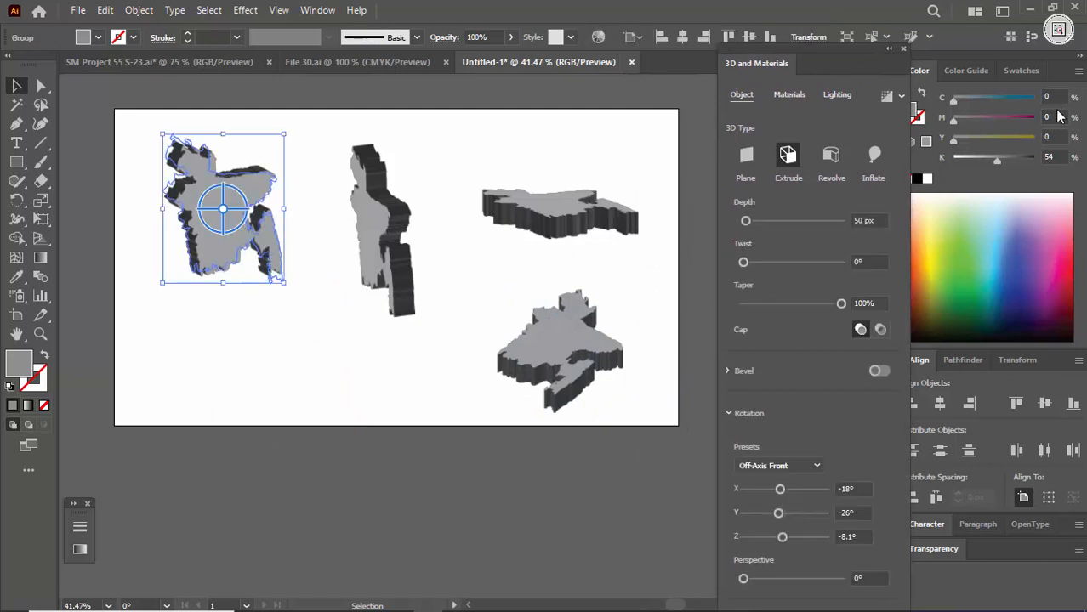
{"action": "left_click_drag", "start_coordinate": [997, 159], "coordinate": [955, 147]}
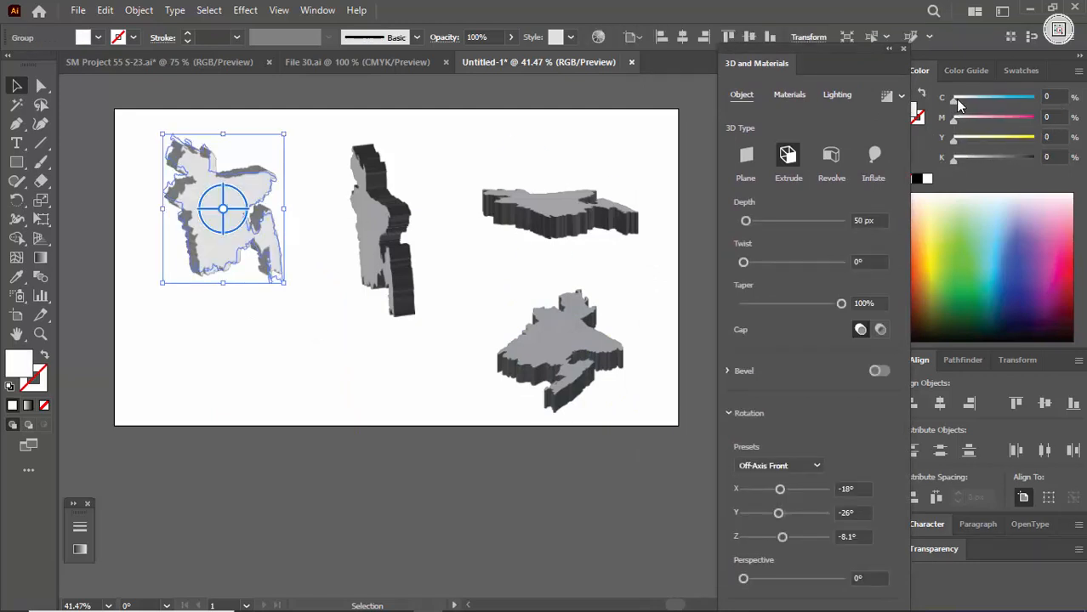
{"action": "left_click_drag", "start_coordinate": [955, 99], "coordinate": [1034, 99]}
{"action": "left_click_drag", "start_coordinate": [953, 138], "coordinate": [1034, 139]}
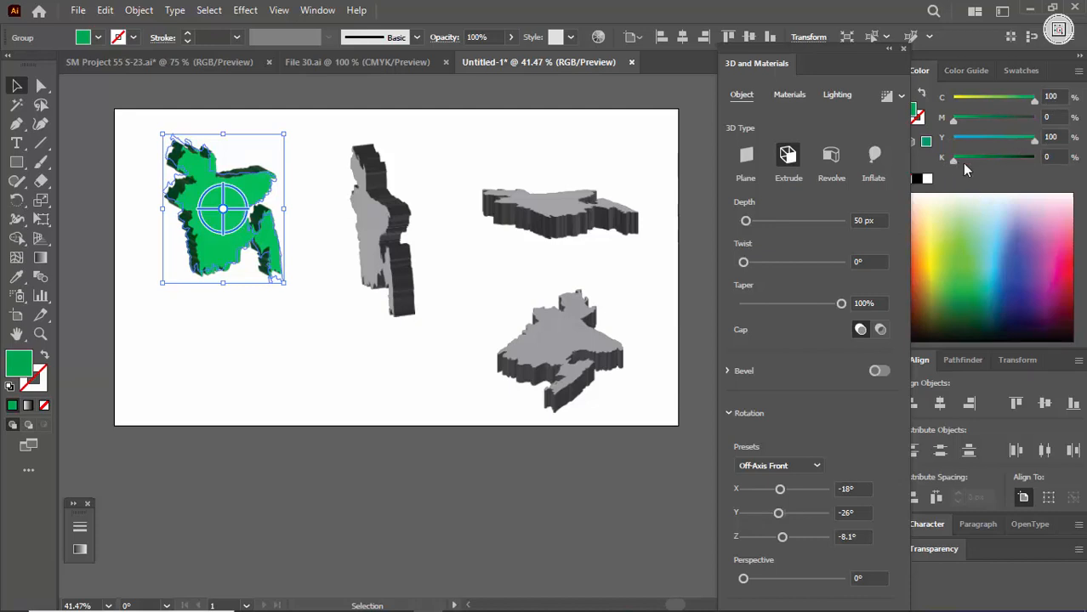
{"action": "left_click_drag", "start_coordinate": [961, 163], "coordinate": [977, 160]}
{"action": "left_click", "coordinate": [381, 347]}
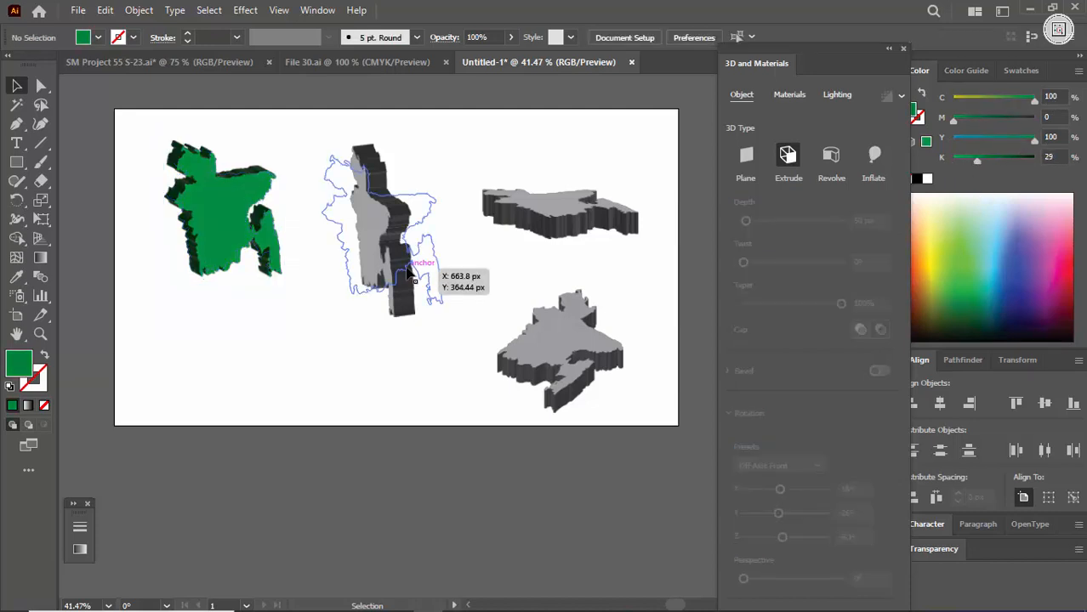
- Sample the first map's green with the Eyedropper onto the Off-Axis Right map
{"action": "key", "text": "ctrl+space"}
{"action": "left_click_drag", "start_coordinate": [146, 242], "coordinate": [306, 363]}
{"action": "left_click", "coordinate": [478, 296]}
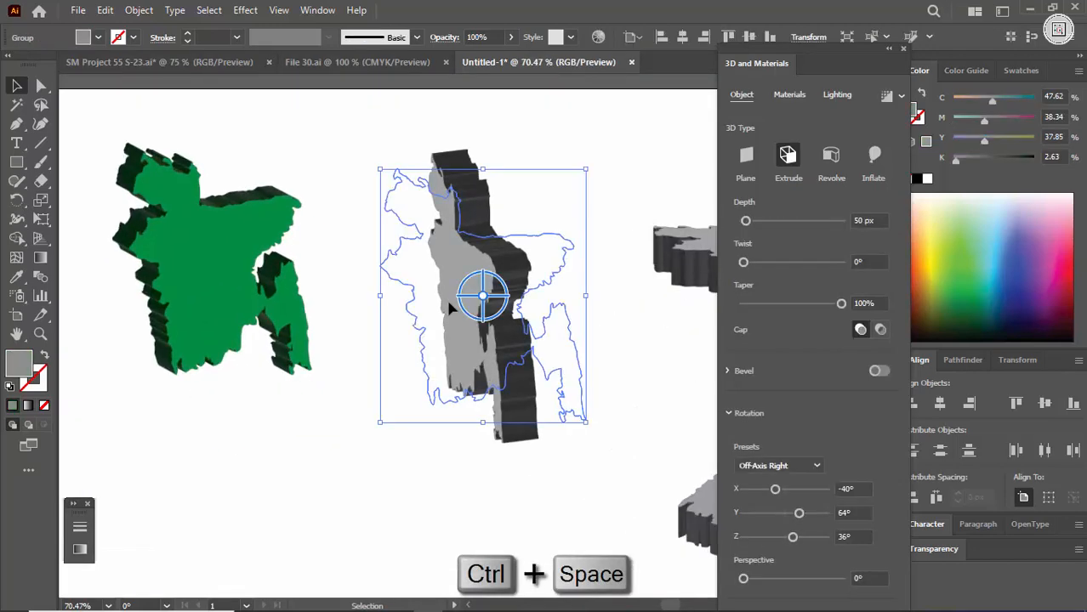
{"action": "key", "text": "i"}
{"action": "left_click", "coordinate": [228, 255]}
{"action": "key", "text": "v"}
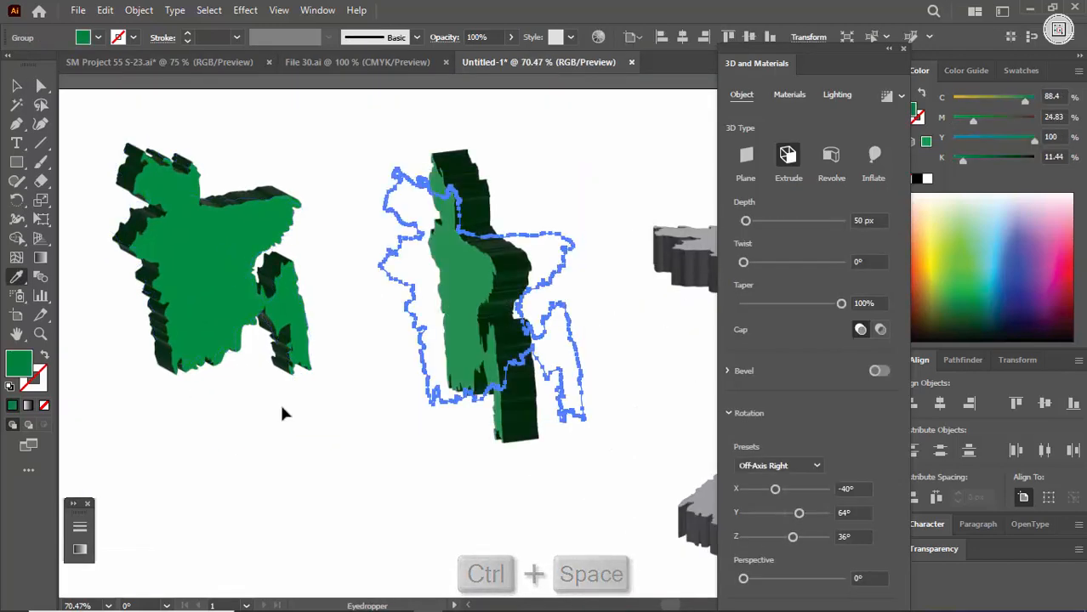
{"action": "left_click", "coordinate": [284, 412]}
- Apply the sampled green to the Off-Axis Bottom map with the Eyedropper
{"action": "key", "text": "ctrl+space"}
{"action": "left_click_drag", "start_coordinate": [347, 409], "coordinate": [230, 410]}
{"action": "key", "text": "space"}
{"action": "left_click_drag", "start_coordinate": [418, 443], "coordinate": [303, 408]}
{"action": "key", "text": "ctrl+space"}
{"action": "left_click_drag", "start_coordinate": [369, 402], "coordinate": [387, 400]}
{"action": "left_click_drag", "start_coordinate": [387, 400], "coordinate": [421, 395]}
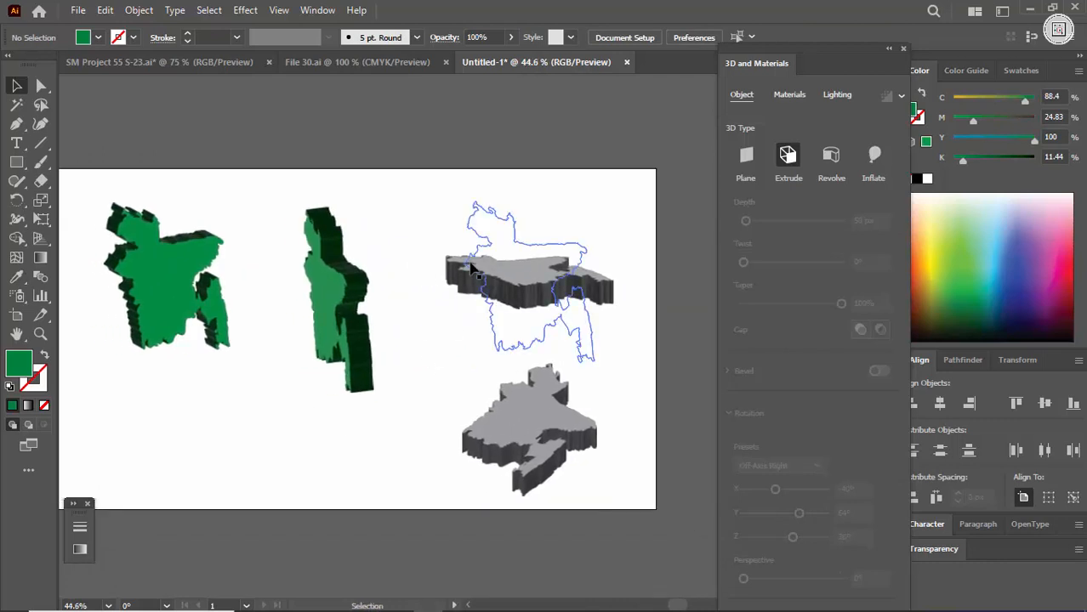
{"action": "left_click", "coordinate": [473, 267]}
{"action": "key", "text": "i"}
{"action": "left_click", "coordinate": [381, 278]}
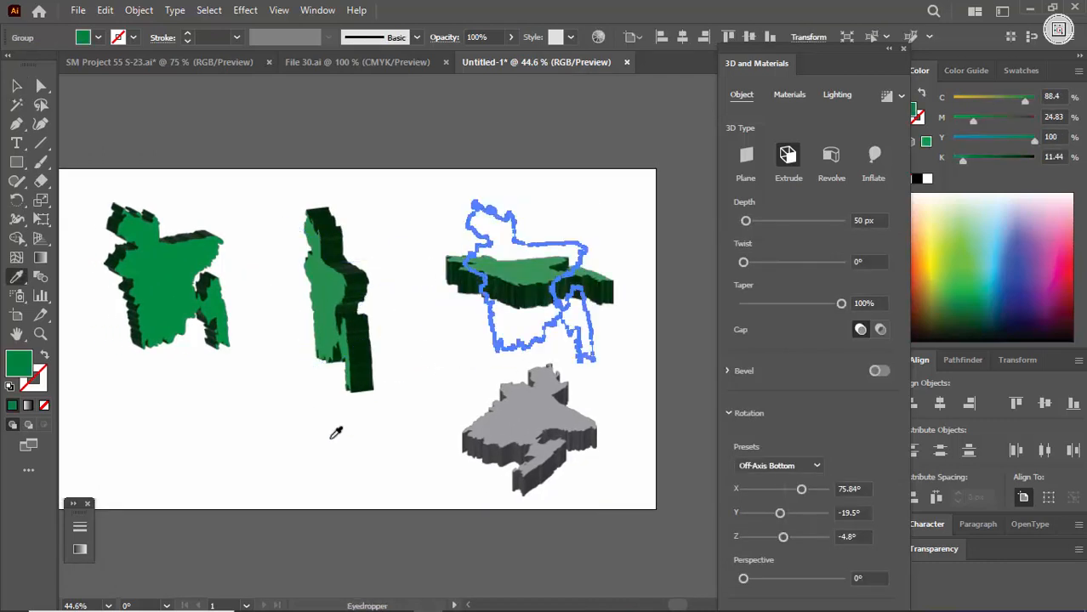
{"action": "key", "text": "v"}
- Recolor the Isometric Top map with the same green using the Eyedropper
{"action": "left_click", "coordinate": [419, 455]}
{"action": "left_click", "coordinate": [498, 456]}
{"action": "key", "text": "i"}
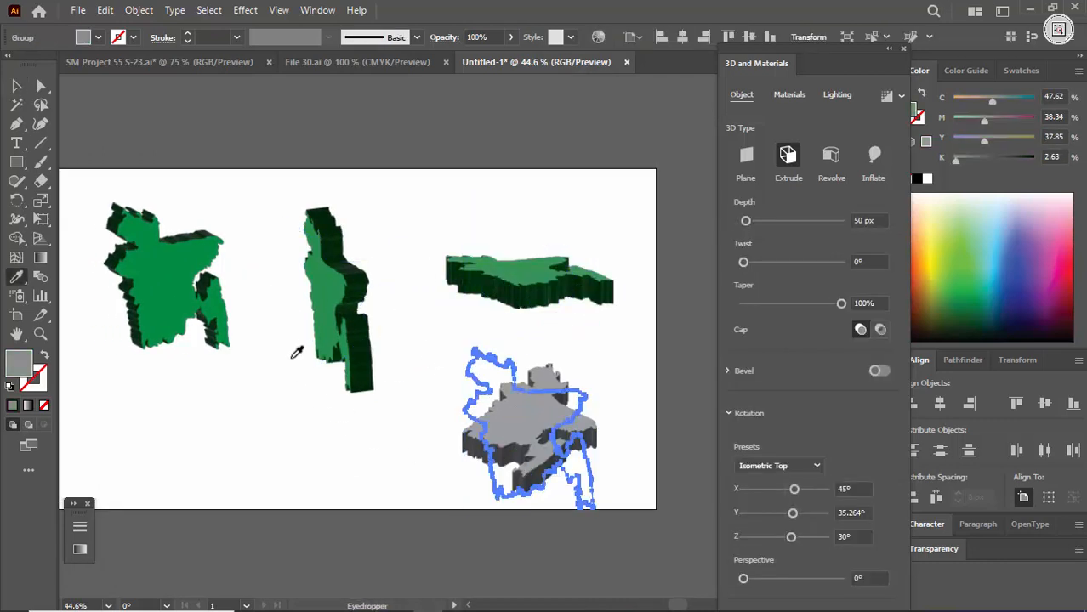
{"action": "left_click", "coordinate": [318, 284]}
{"action": "key", "text": "v"}
{"action": "left_click", "coordinate": [308, 461]}
- Add the text "BD" above the artboard and scale it up to about 154 pt
{"action": "key", "text": "ctrl+space"}
{"action": "mouse_move", "coordinate": [423, 429]}
{"action": "left_mouse_down"}
{"action": "mouse_move", "coordinate": [322, 436]}
{"action": "mouse_move", "coordinate": [417, 444]}
{"action": "left_mouse_up"}
{"action": "left_click", "coordinate": [17, 144]}
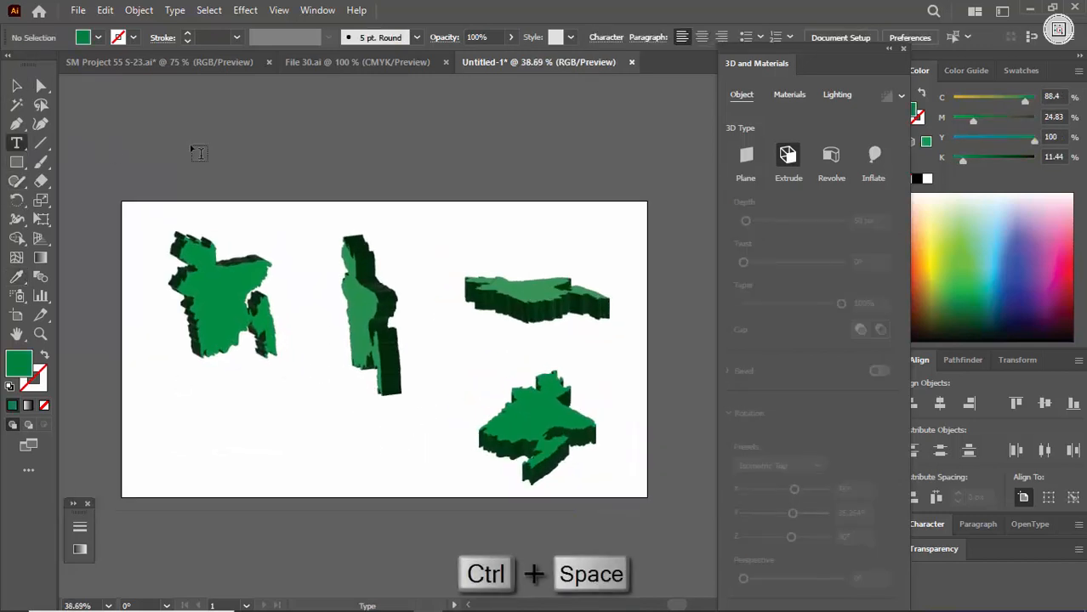
{"action": "left_click", "coordinate": [192, 147]}
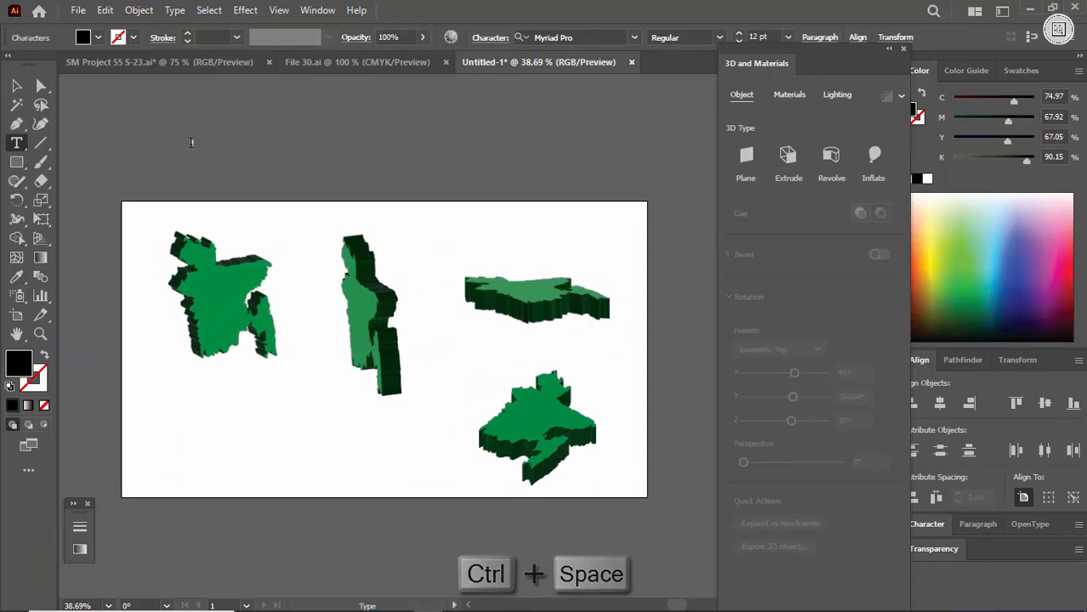
{"action": "key", "text": "Escape"}
{"action": "left_click_drag", "start_coordinate": [205, 152], "coordinate": [260, 192]}
- Set the "BD" text's font to Roboto Medium
{"action": "left_click", "coordinate": [594, 38]}
{"action": "type", "text": "r"}
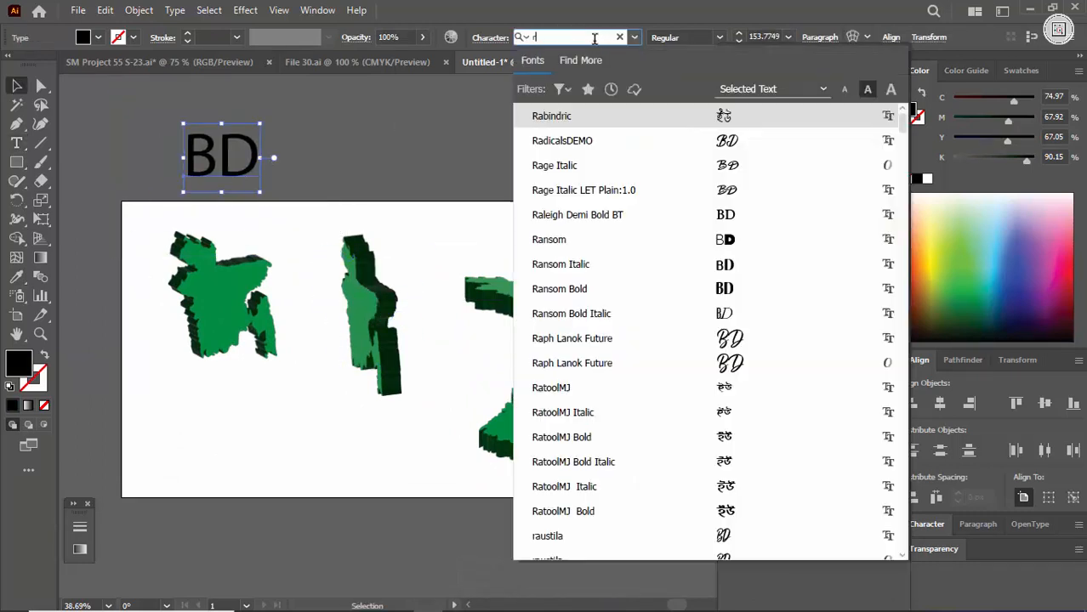
{"action": "type", "text": "oboto"}
{"action": "key", "text": "Return"}
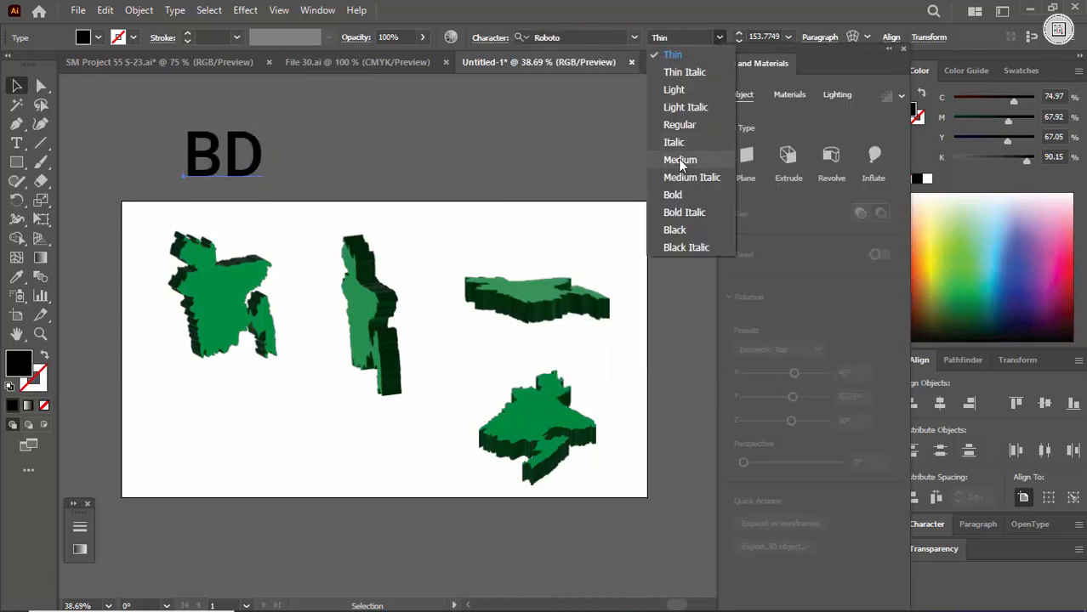
{"action": "left_click", "coordinate": [679, 159]}
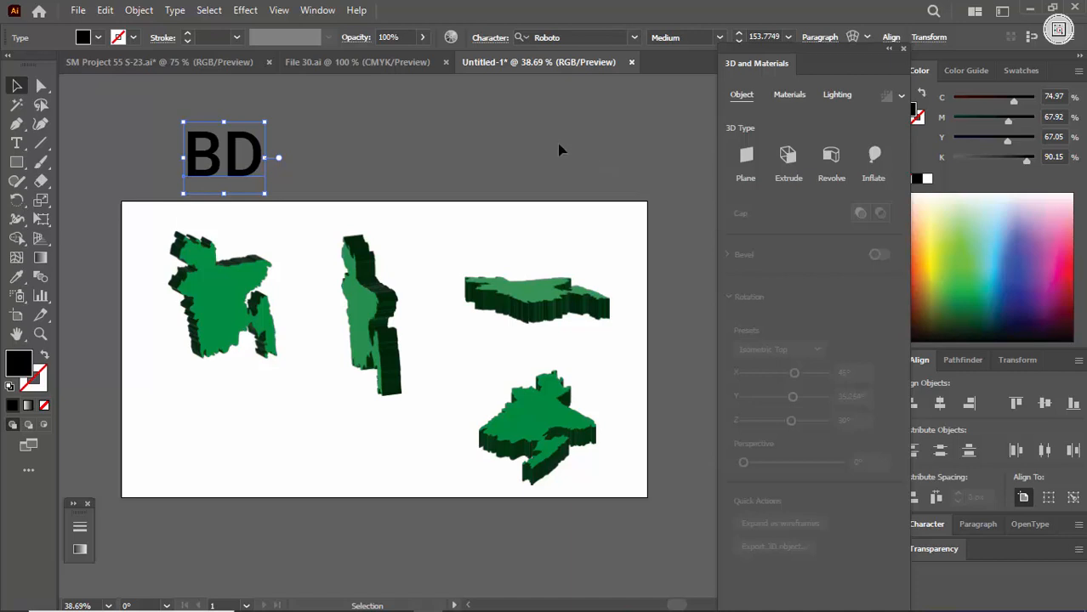
- Convert the "BD" text to outlines and scale it down just above the artboard
{"action": "right_click", "coordinate": [228, 158]}
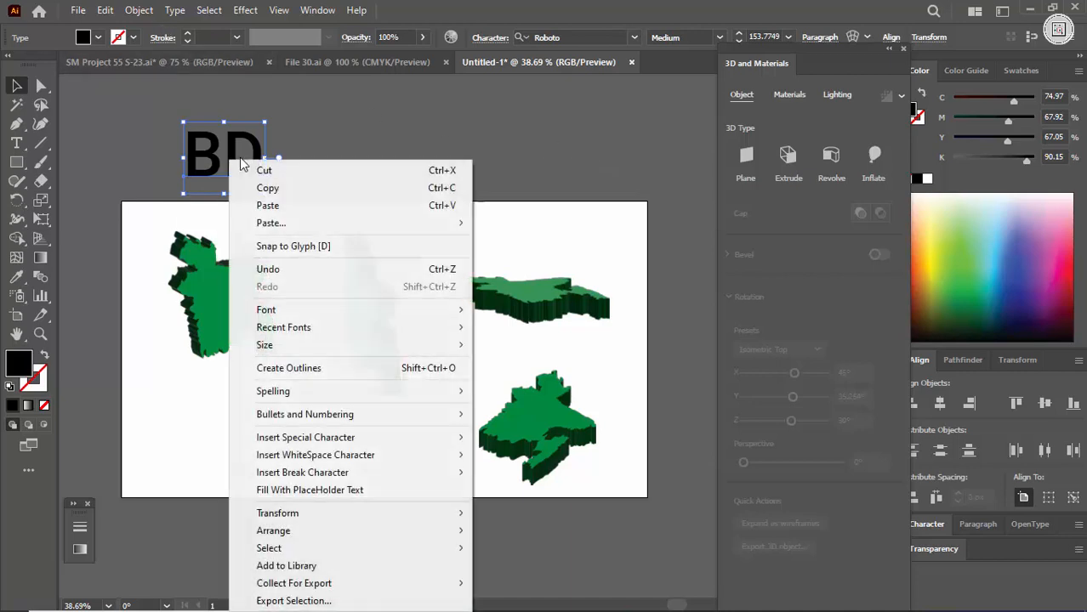
{"action": "left_click", "coordinate": [303, 368]}
{"action": "left_click_drag", "start_coordinate": [256, 155], "coordinate": [350, 179]}
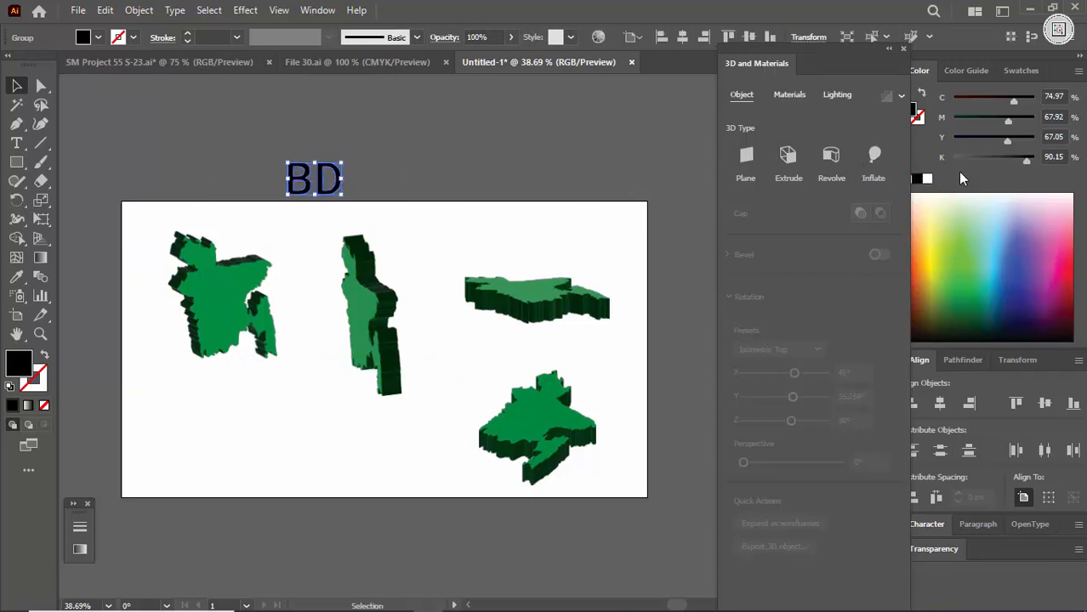
- Fill the outlined "BD" with red (C 0, M 100, Y 100, K 0) and extrude it with the Isometric Top rotation preset
{"action": "left_click_drag", "start_coordinate": [956, 120], "coordinate": [1035, 120]}
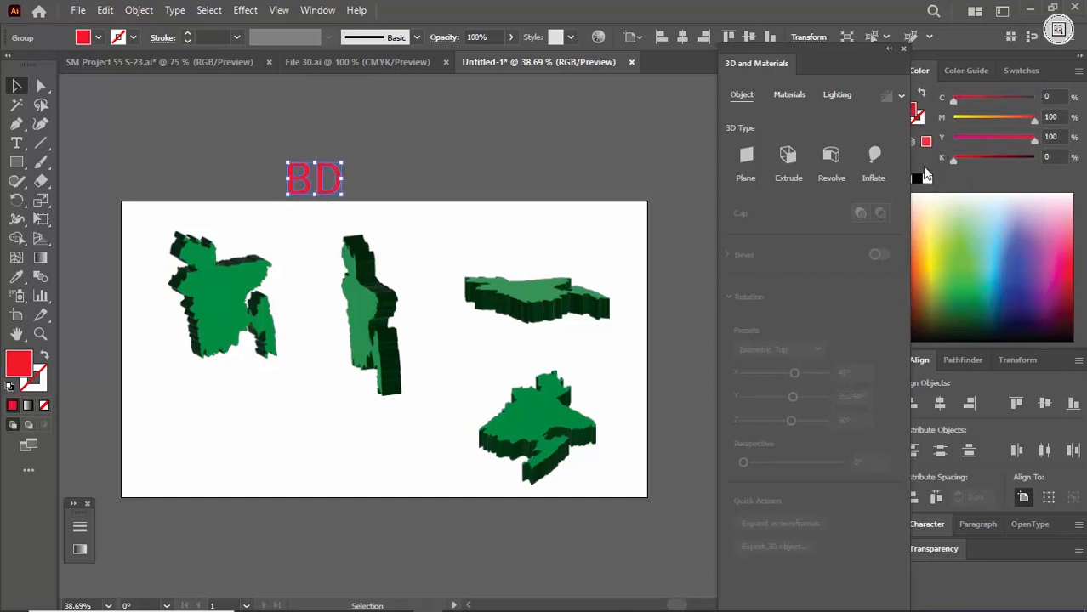
{"action": "left_click", "coordinate": [794, 154]}
{"action": "left_click", "coordinate": [786, 465]}
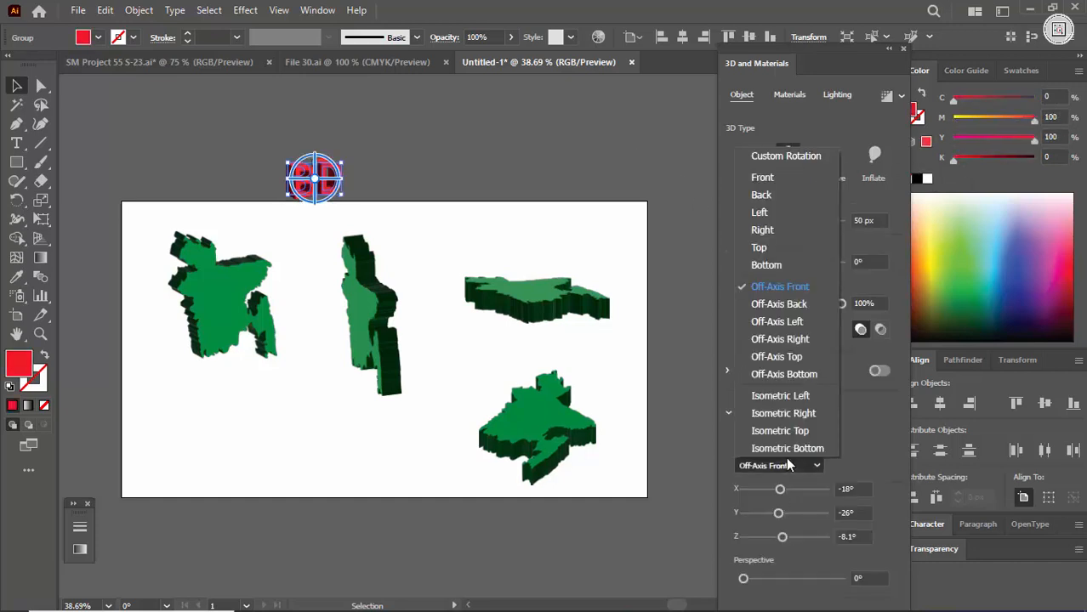
{"action": "left_click", "coordinate": [790, 430]}
{"action": "left_click", "coordinate": [441, 180]}
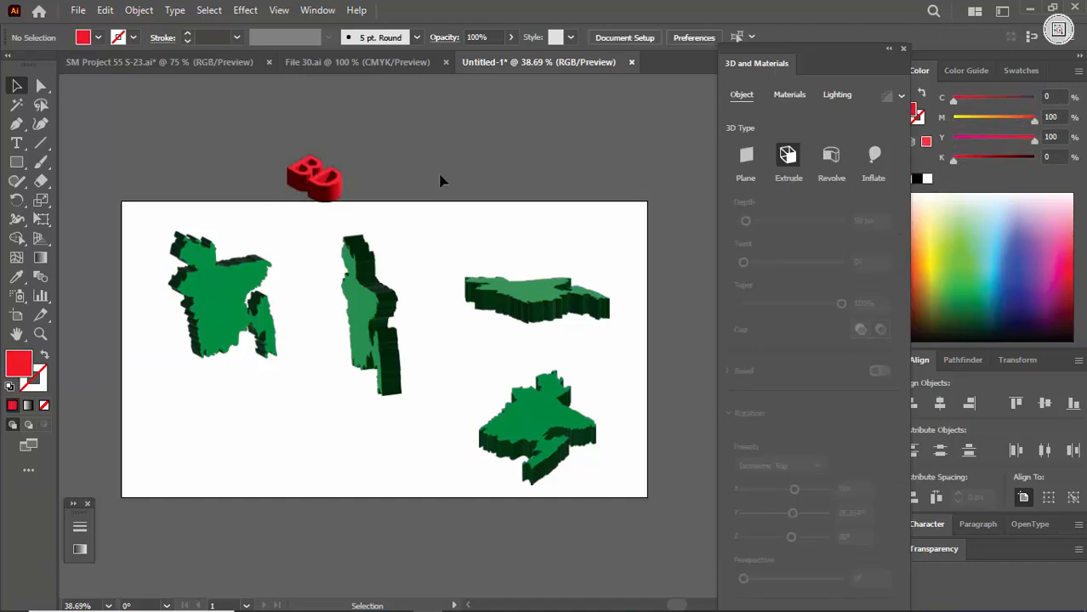
- Set the extrusion depth of the red "BD" to 20 px
{"action": "left_click", "coordinate": [331, 179]}
{"action": "type", "text": "20"}
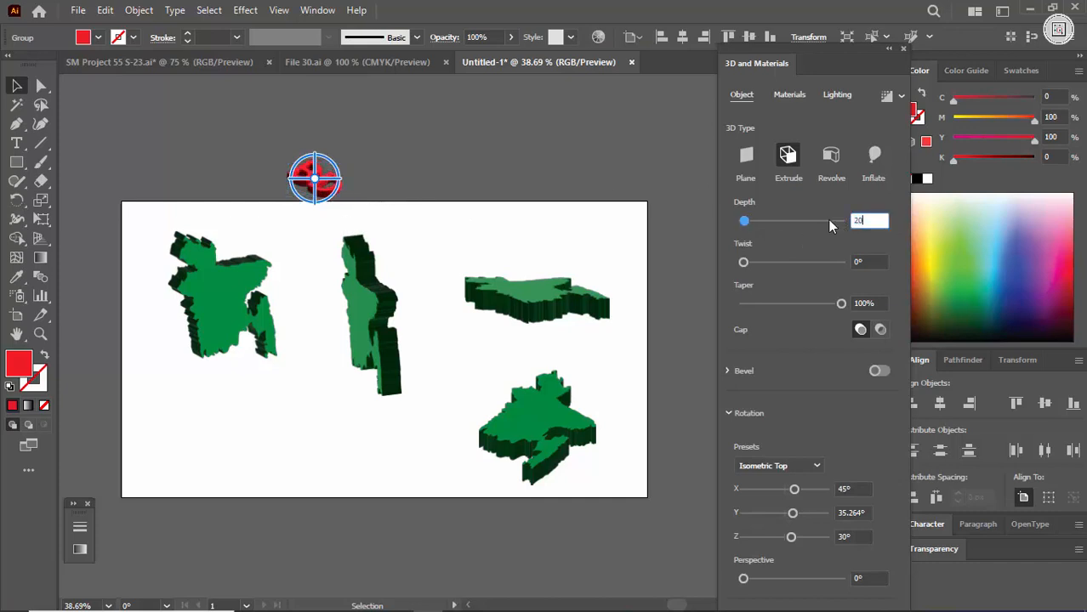
{"action": "key", "text": "Return"}
{"action": "left_click", "coordinate": [487, 192]}
- Place the extruded "BD" on the top face of the Isometric Top map and scale it down to fit
{"action": "left_click_drag", "start_coordinate": [338, 191], "coordinate": [615, 466]}
{"action": "key", "text": "ctrl+space"}
{"action": "left_click_drag", "start_coordinate": [446, 437], "coordinate": [518, 491]}
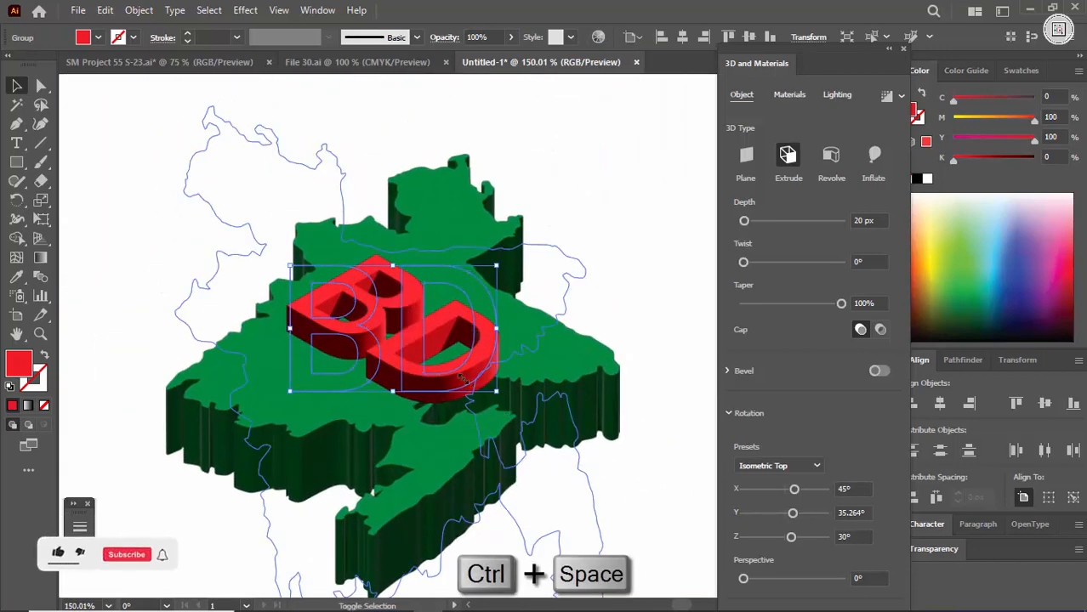
{"action": "left_click_drag", "start_coordinate": [462, 379], "coordinate": [392, 347]}
{"action": "left_click", "coordinate": [649, 247]}
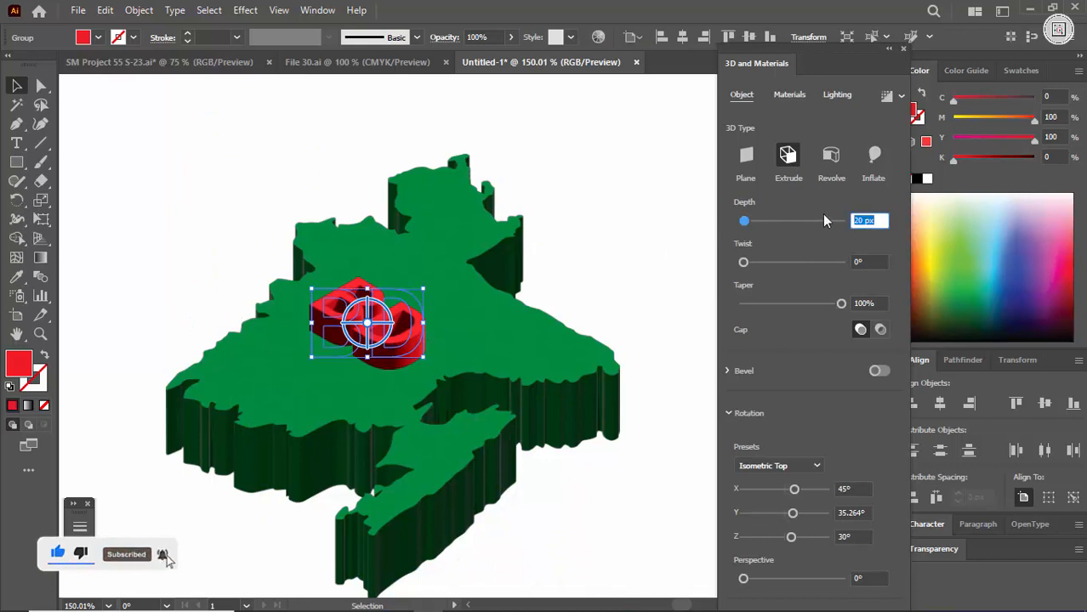
- Set the extrusion depth of the "BD" on the Isometric Top map to 15 px
{"action": "type", "text": "10"}
{"action": "key", "text": "BackSpace"}
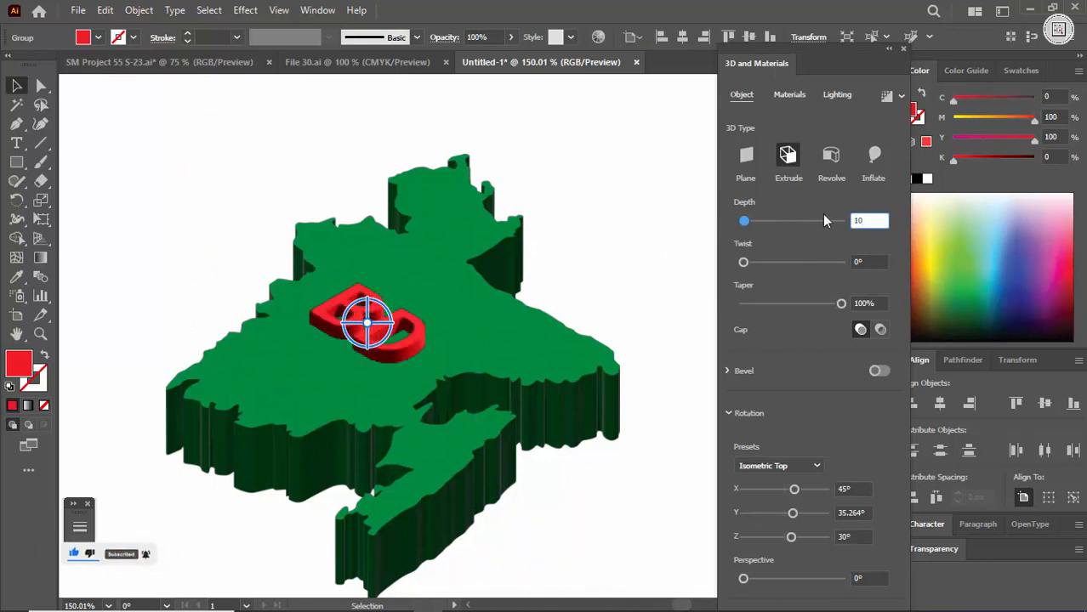
{"action": "type", "text": "5"}
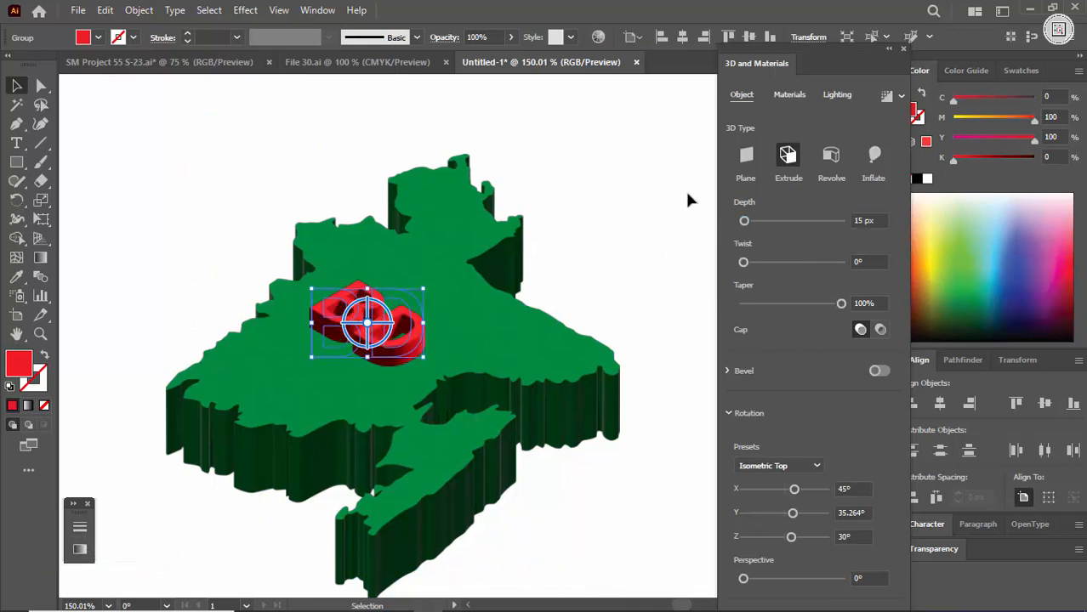
{"action": "left_click", "coordinate": [626, 284]}
- Copy the 3D "BD" onto the Off-Axis Front map and give the copy the Off-Axis Front rotation preset
{"action": "scroll", "coordinate": [480, 340], "scroll_direction": "down", "scroll_amount": 6}
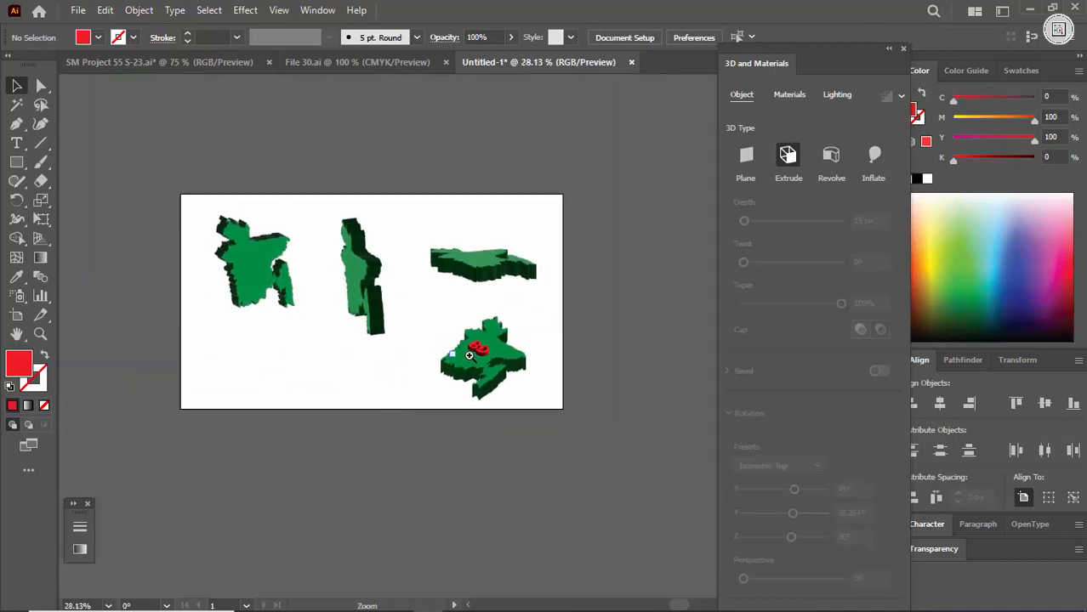
{"action": "scroll", "coordinate": [469, 355], "scroll_direction": "up", "scroll_amount": 2}
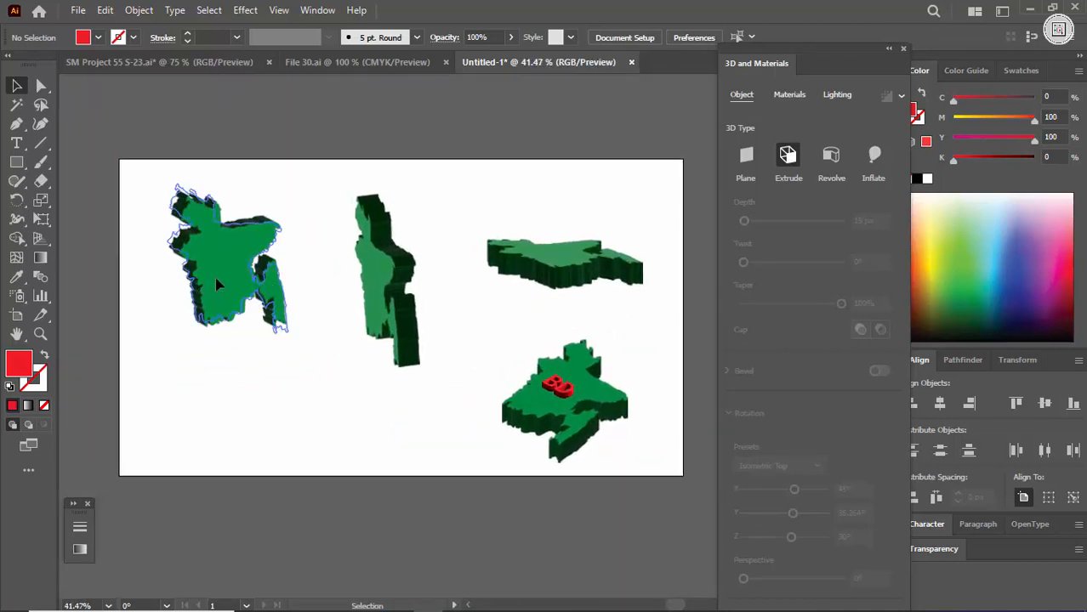
{"action": "left_click", "coordinate": [217, 285]}
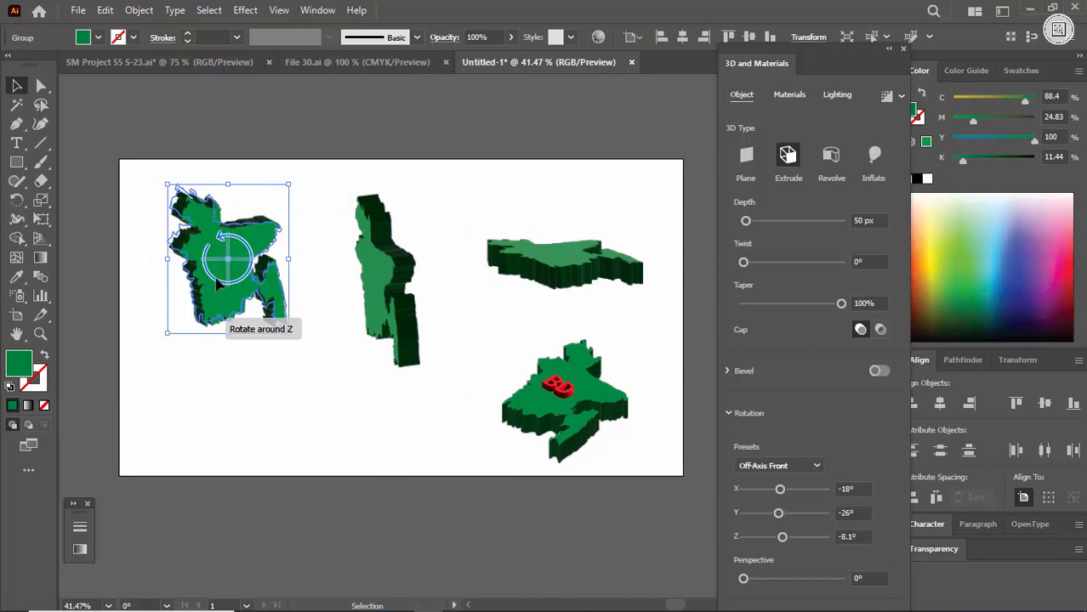
{"action": "left_click", "coordinate": [798, 466]}
{"action": "left_click", "coordinate": [279, 431]}
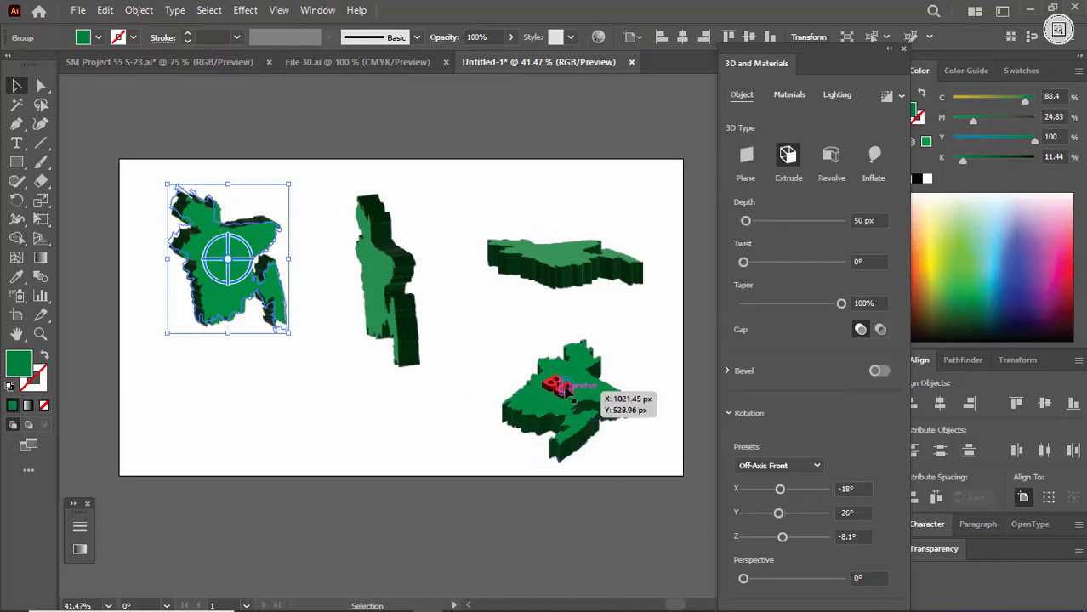
{"action": "left_click_drag", "start_coordinate": [561, 386], "coordinate": [225, 259], "text": "alt"}
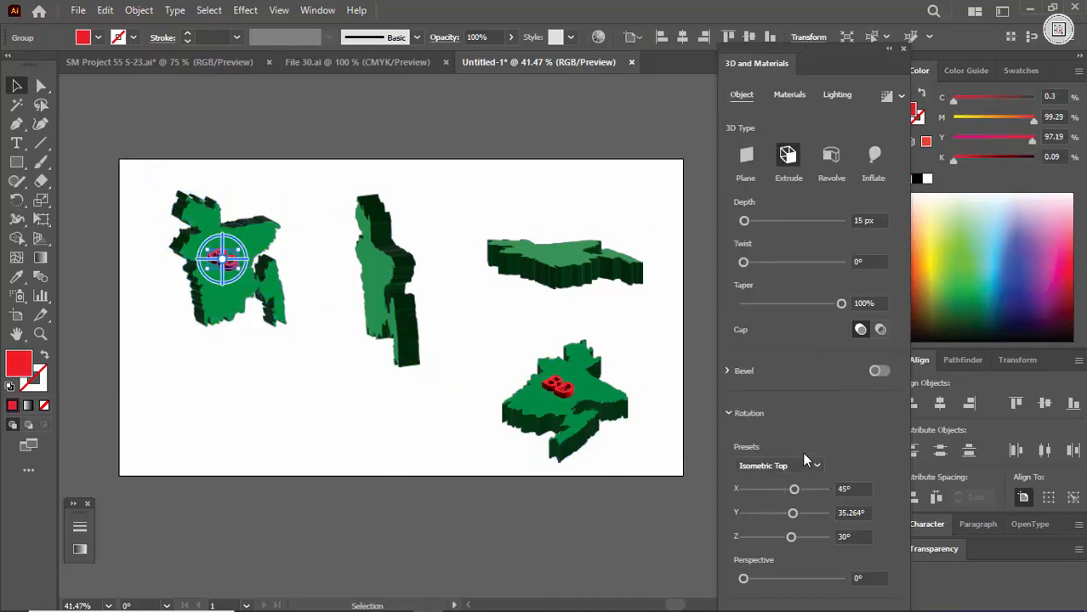
{"action": "left_click", "coordinate": [804, 466]}
{"action": "left_click", "coordinate": [793, 287]}
{"action": "left_click", "coordinate": [319, 433]}
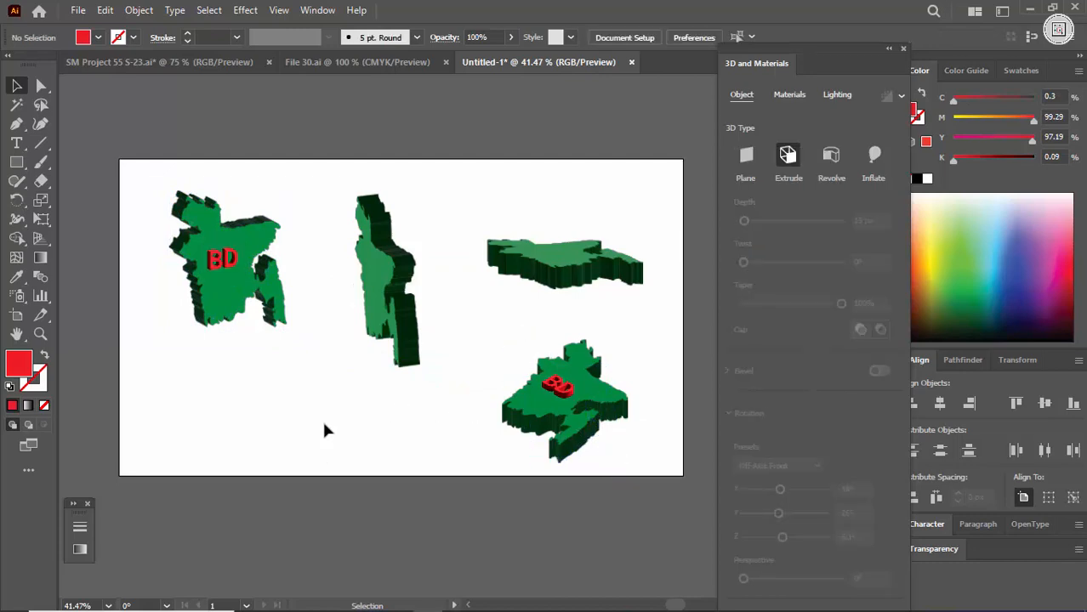
- Move the "BD" on the Off-Axis Front map slightly lower and closer to the middle of its face
{"action": "key", "text": "ctrl+space"}
{"action": "left_click", "coordinate": [269, 232]}
{"action": "left_click_drag", "start_coordinate": [265, 349], "coordinate": [317, 369]}
{"action": "left_click", "coordinate": [499, 270]}
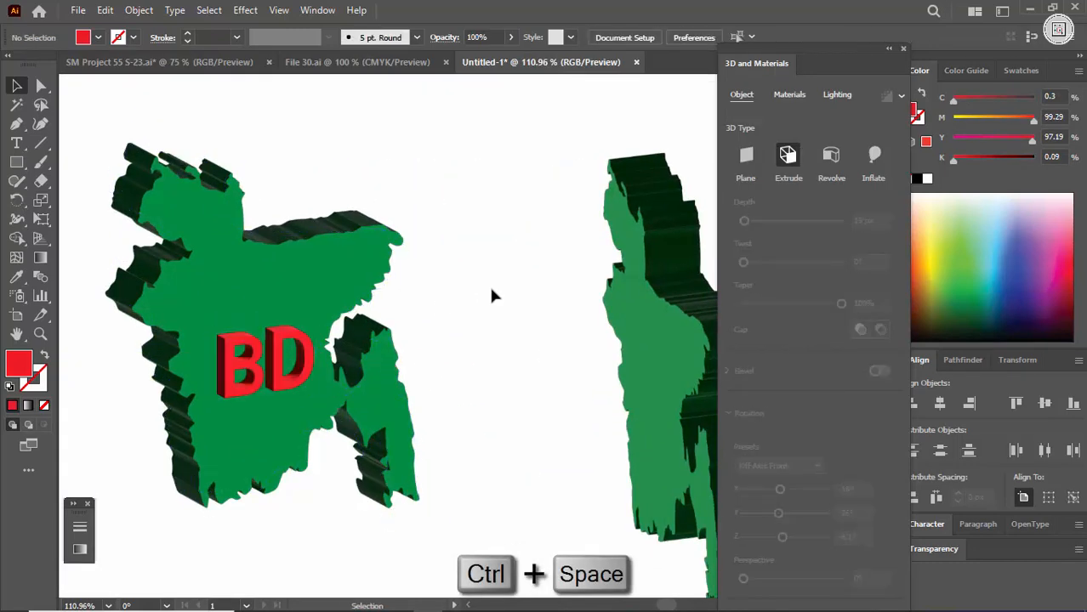
- Duplicate the "BD" from the Off-Axis Front map onto the Off-Axis Right map
{"action": "key", "text": "ctrl+space"}
{"action": "left_click_drag", "start_coordinate": [456, 290], "coordinate": [400, 323]}
{"action": "left_click_drag", "start_coordinate": [468, 398], "coordinate": [363, 359]}
{"action": "left_click_drag", "start_coordinate": [383, 361], "coordinate": [255, 365]}
{"action": "left_click_drag", "start_coordinate": [336, 282], "coordinate": [357, 265]}
{"action": "left_click_drag", "start_coordinate": [294, 316], "coordinate": [492, 318]}
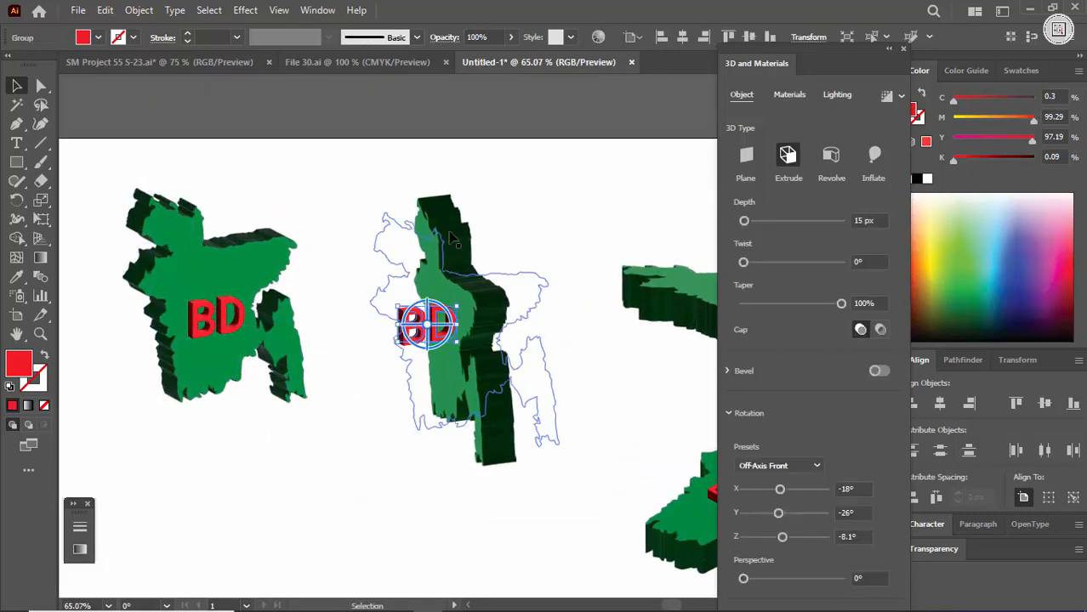
- Match the copied "BD" to the second map by applying the Off-Axis Right rotation preset
{"action": "left_click", "coordinate": [448, 233]}
{"action": "left_click", "coordinate": [787, 466]}
{"action": "left_click", "coordinate": [786, 466]}
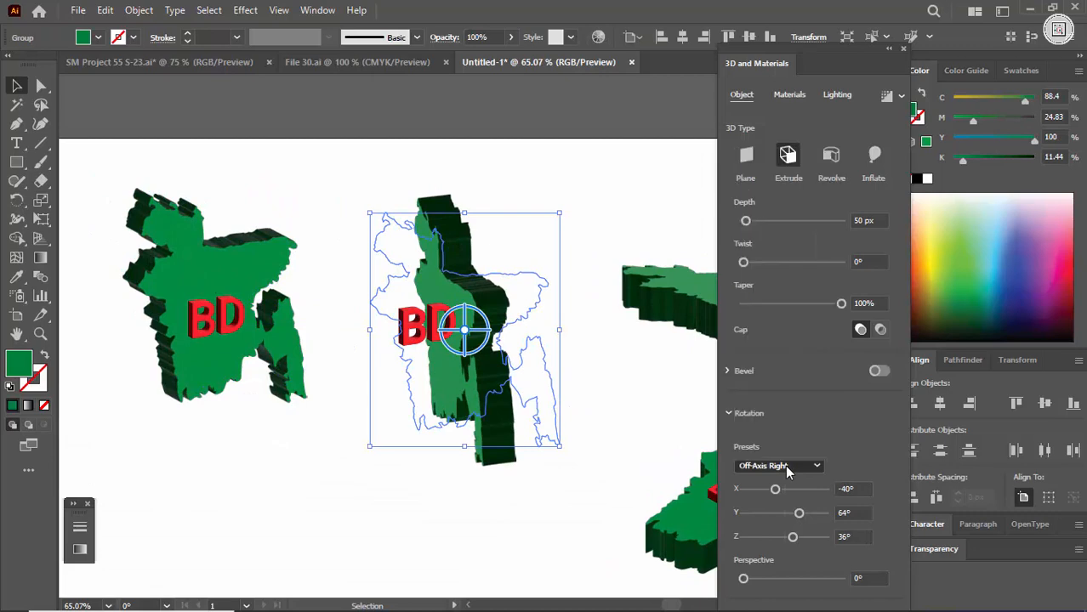
{"action": "left_click", "coordinate": [398, 347]}
{"action": "left_click", "coordinate": [412, 332]}
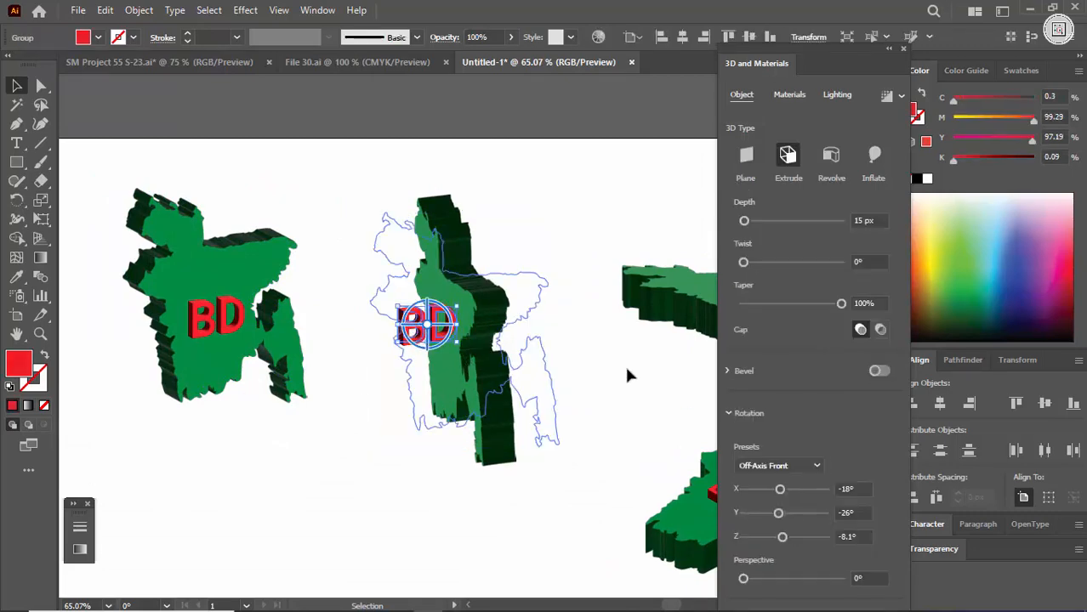
{"action": "left_click", "coordinate": [789, 473]}
{"action": "left_click", "coordinate": [789, 340]}
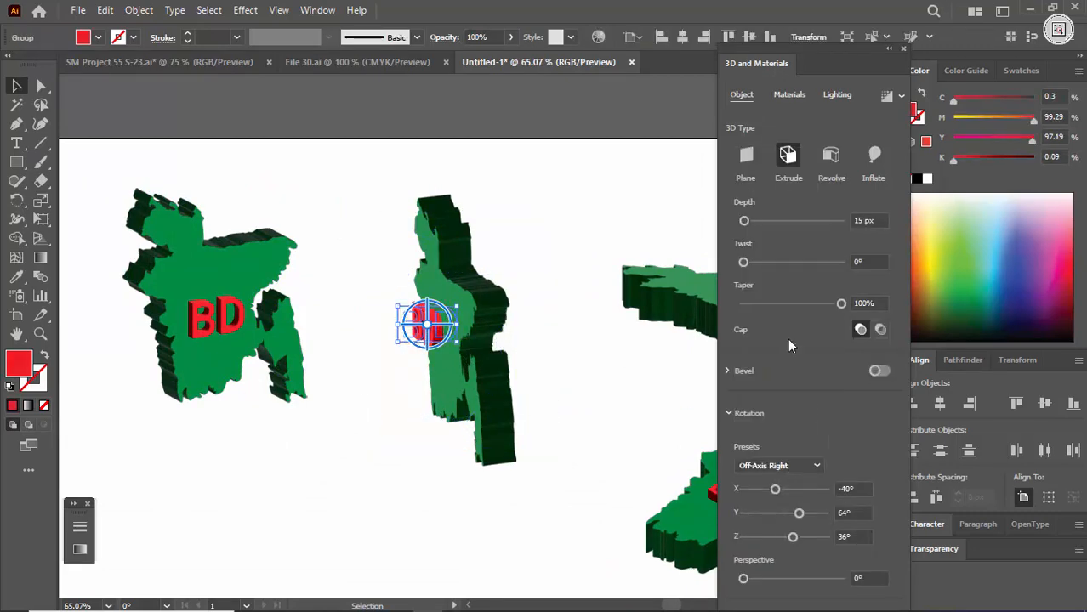
{"action": "left_click", "coordinate": [329, 495]}
- Shift the Off-Axis Right "BD" about 21 px right and 4 px up so it sits on the map's face
{"action": "key", "text": "ctrl+space"}
{"action": "left_click_drag", "start_coordinate": [483, 274], "coordinate": [544, 275]}
{"action": "left_click_drag", "start_coordinate": [316, 425], "coordinate": [408, 421]}
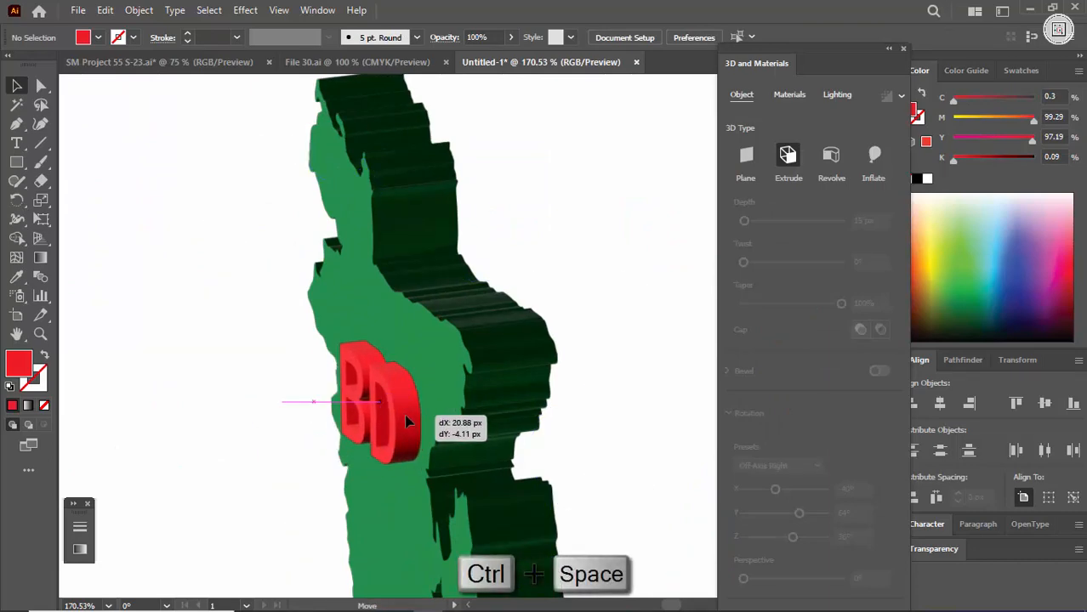
{"action": "left_click", "coordinate": [216, 405]}
- Duplicate the Off-Axis Right "BD" onto the Off-Axis Bottom map
{"action": "key", "text": "ctrl+space"}
{"action": "left_click_drag", "start_coordinate": [517, 273], "coordinate": [587, 264]}
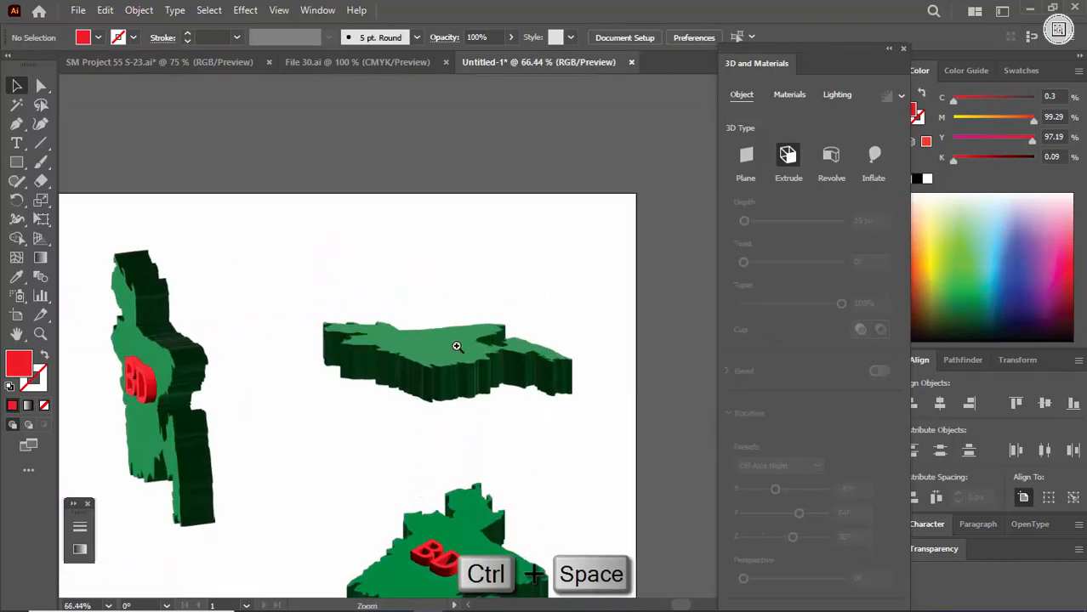
{"action": "left_click_drag", "start_coordinate": [171, 379], "coordinate": [426, 334], "text": "alt"}
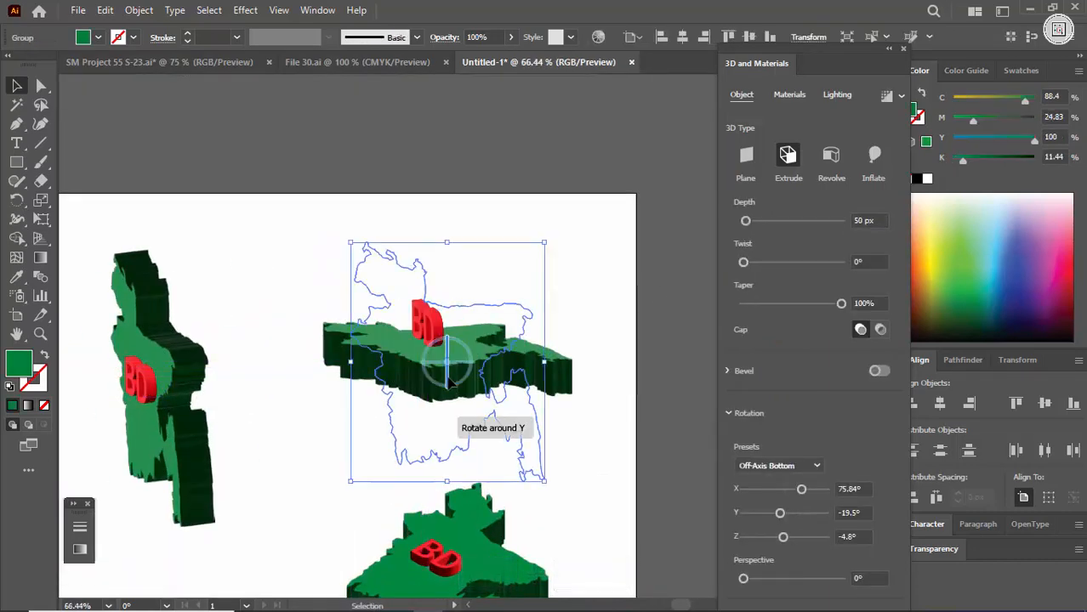
- Check the third map's rotation preset and apply the same Off-Axis Bottom preset to its "BD" copy
{"action": "left_click", "coordinate": [559, 411]}
{"action": "left_click", "coordinate": [534, 381]}
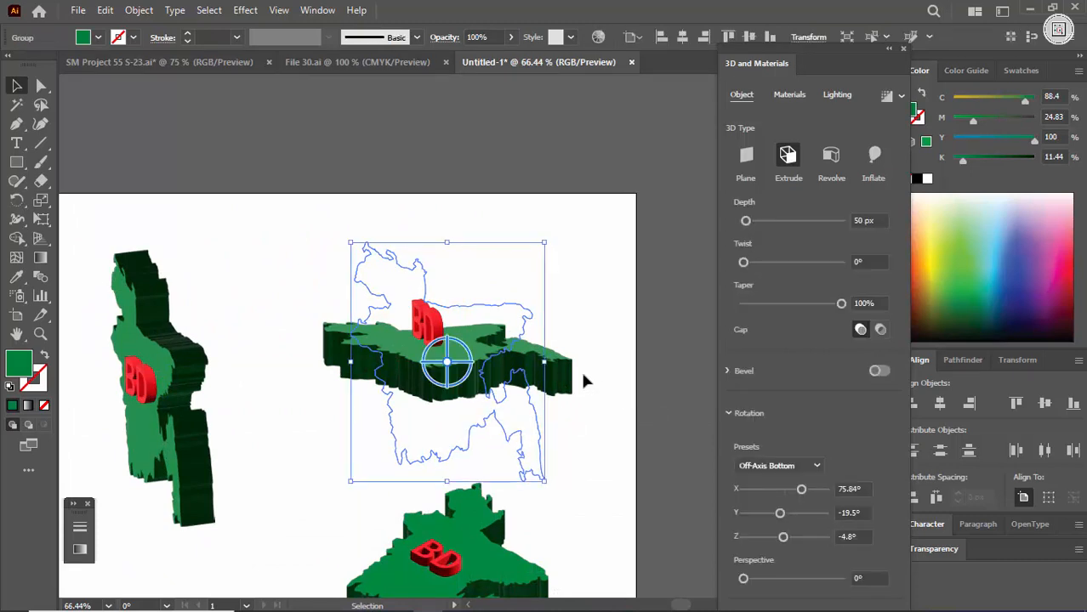
{"action": "left_click", "coordinate": [580, 376]}
{"action": "left_click", "coordinate": [536, 383]}
{"action": "left_click", "coordinate": [793, 465]}
{"action": "left_click", "coordinate": [792, 465]}
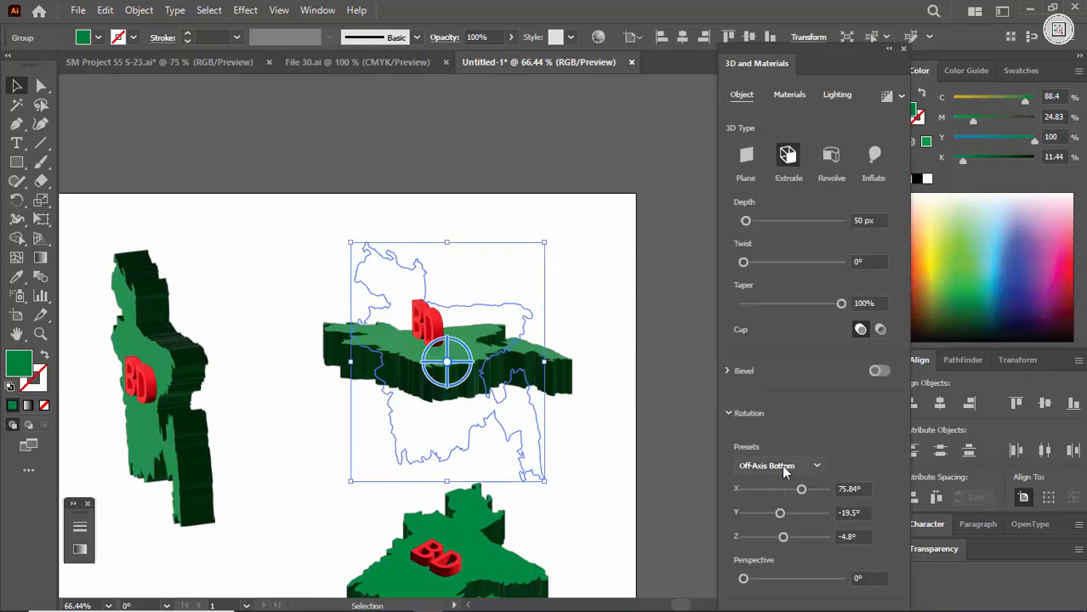
{"action": "left_click", "coordinate": [600, 334]}
{"action": "left_click", "coordinate": [423, 330]}
{"action": "left_click", "coordinate": [793, 465]}
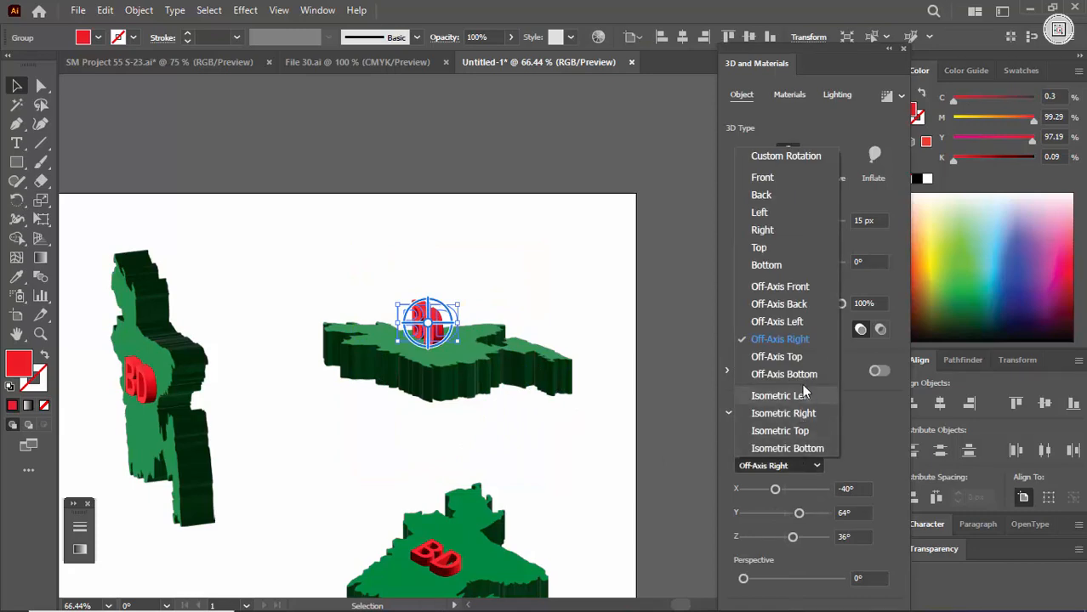
{"action": "left_click", "coordinate": [796, 376]}
{"action": "left_click", "coordinate": [560, 450]}
- Move the Off-Axis Bottom "BD" down onto the middle of the map's top face
{"action": "key", "text": "ctrl+space"}
{"action": "left_click_drag", "start_coordinate": [401, 305], "coordinate": [512, 405]}
{"action": "left_click", "coordinate": [592, 278]}
{"action": "key", "text": "ctrl+space"}
{"action": "left_click_drag", "start_coordinate": [589, 276], "coordinate": [519, 331]}
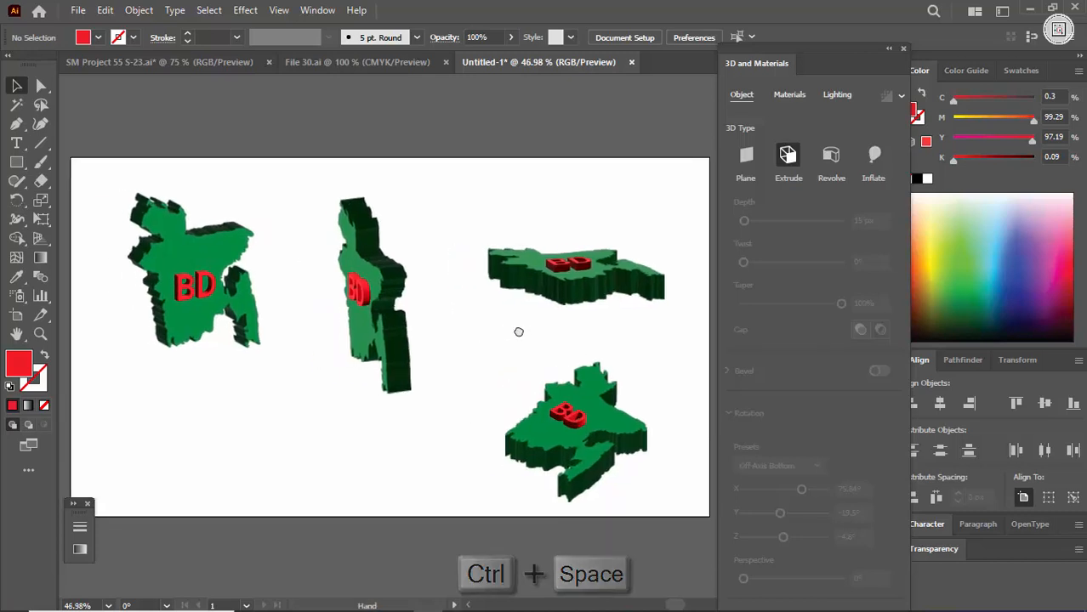
- Draw a rectangle covering the whole artboard and send it behind all the maps
{"action": "left_click", "coordinate": [902, 48]}
{"action": "key", "text": "ctrl+space"}
{"action": "left_click_drag", "start_coordinate": [633, 193], "coordinate": [580, 201]}
{"action": "key", "text": "m"}
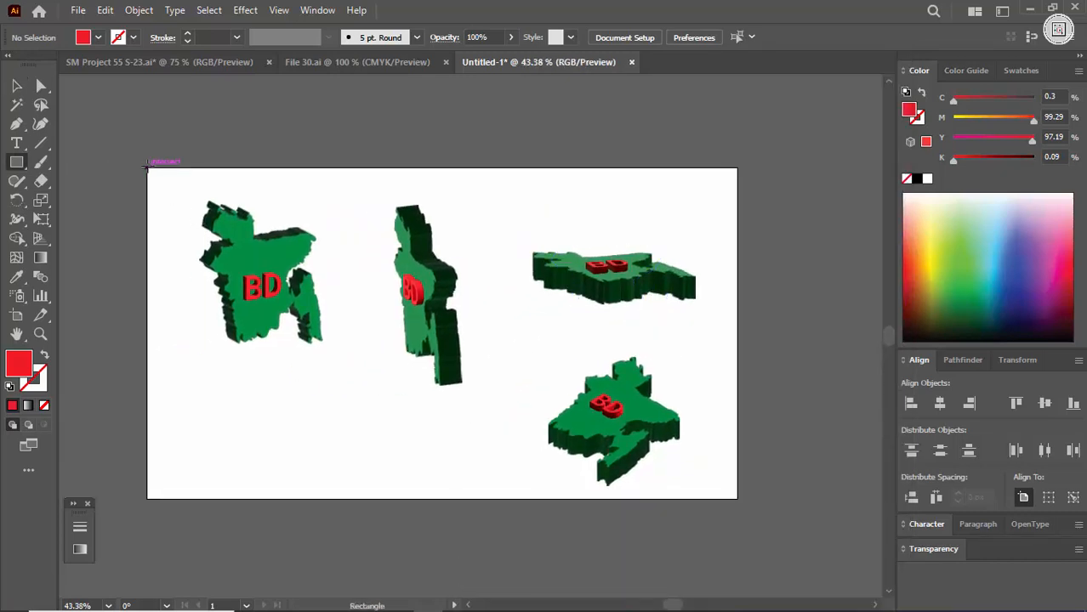
{"action": "left_click_drag", "start_coordinate": [148, 168], "coordinate": [736, 499]}
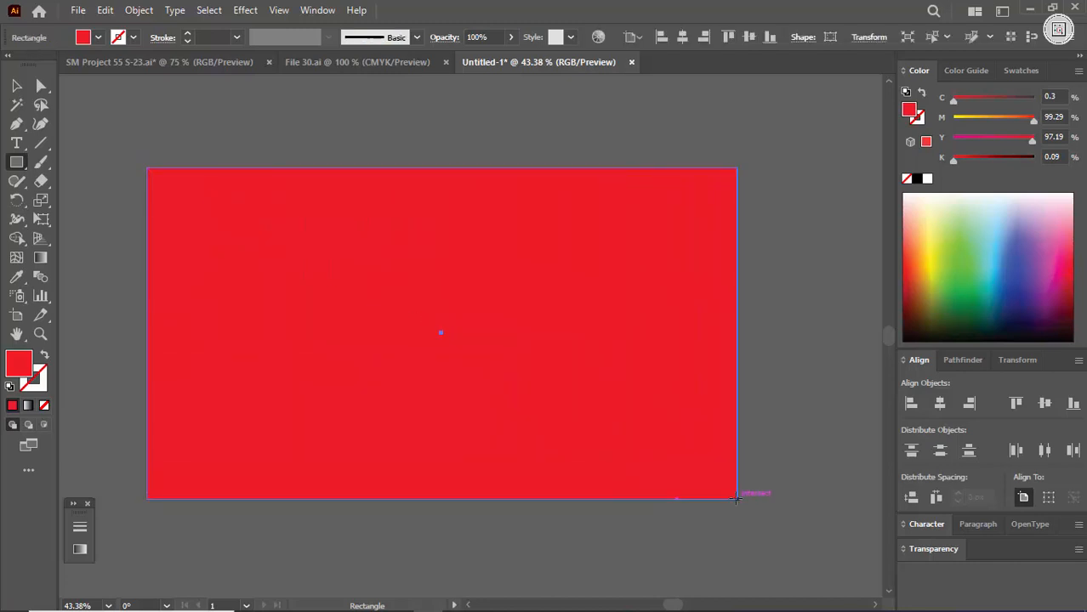
{"action": "key", "text": "v"}
{"action": "key", "text": "ctrl+shift+bracketleft"}
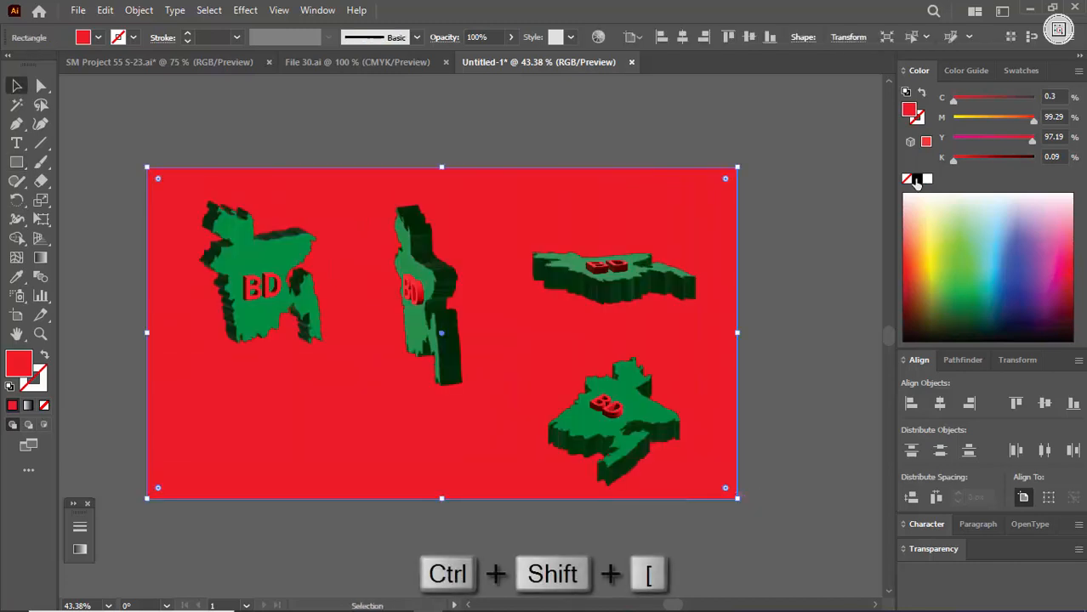
- Fill the background rectangle with black (#000000)
{"action": "left_click", "coordinate": [916, 180]}
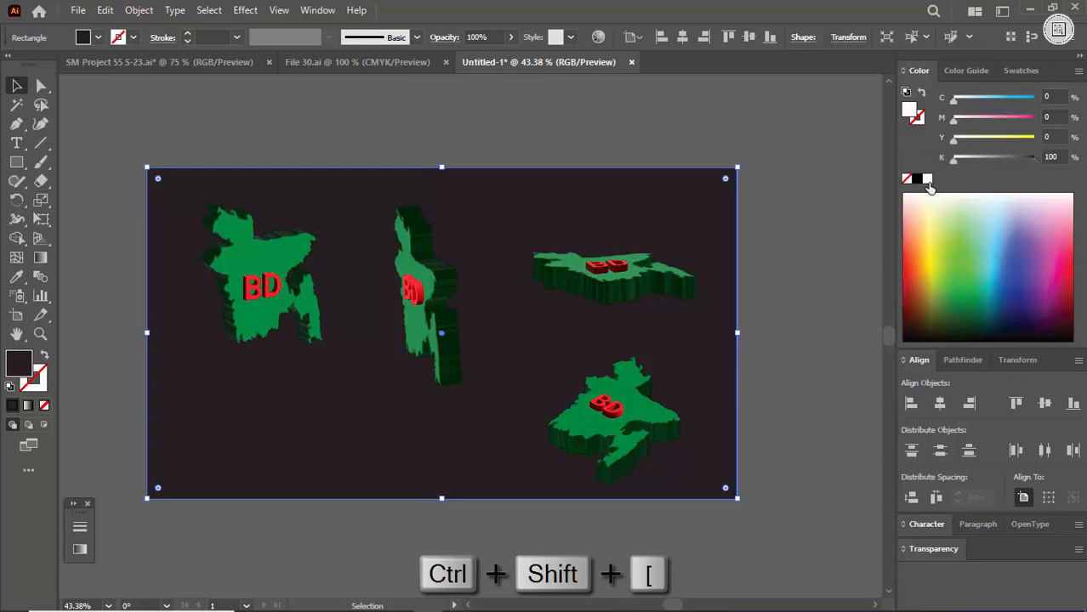
{"action": "left_click", "coordinate": [928, 179]}
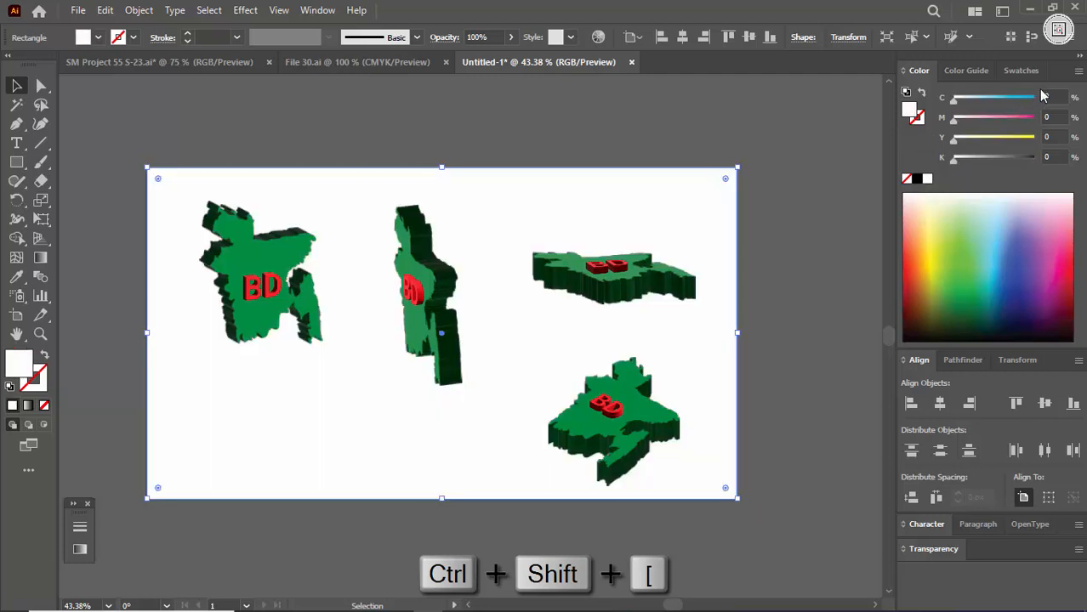
{"action": "left_click", "coordinate": [917, 179]}
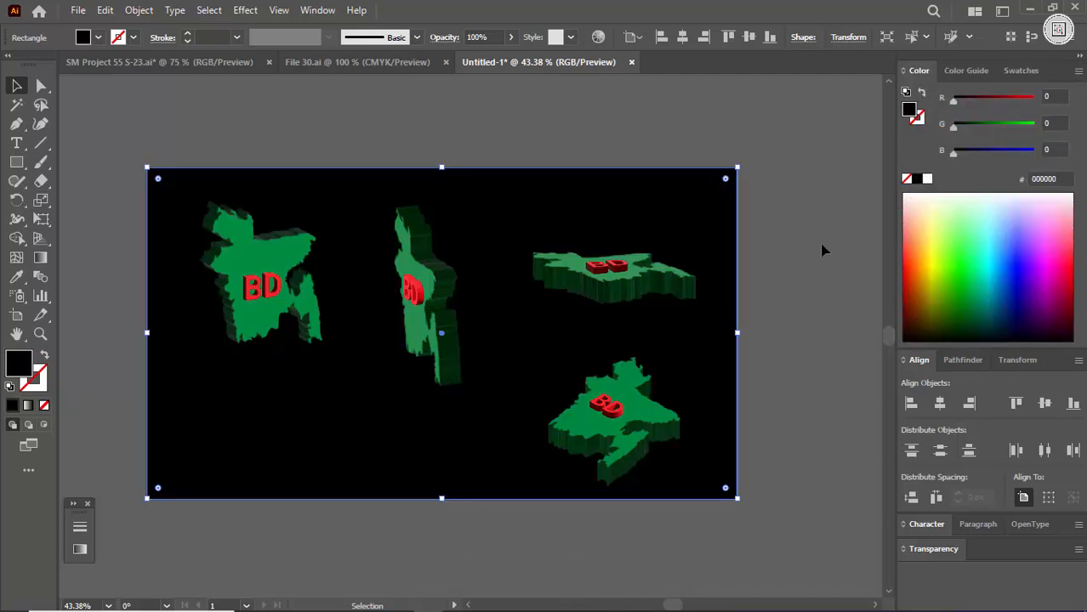
{"action": "left_click", "coordinate": [798, 342]}
{"action": "key", "text": "ctrl+space"}
{"action": "left_click_drag", "start_coordinate": [263, 247], "coordinate": [566, 317]}
{"action": "key", "text": "f"}
{"action": "key", "text": "f"}
{"action": "left_click_drag", "start_coordinate": [412, 237], "coordinate": [657, 153]}
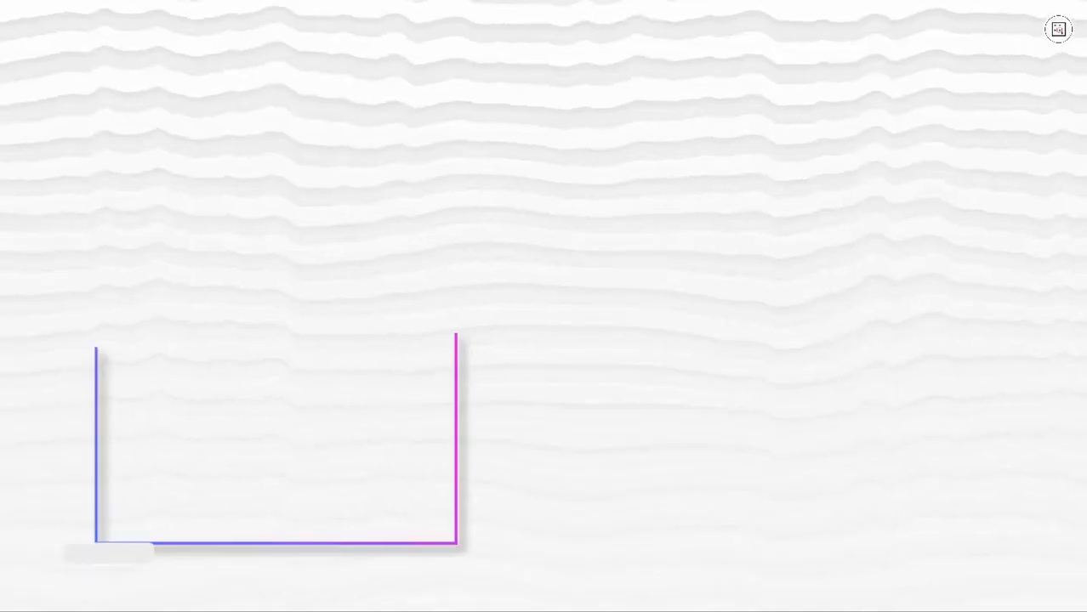